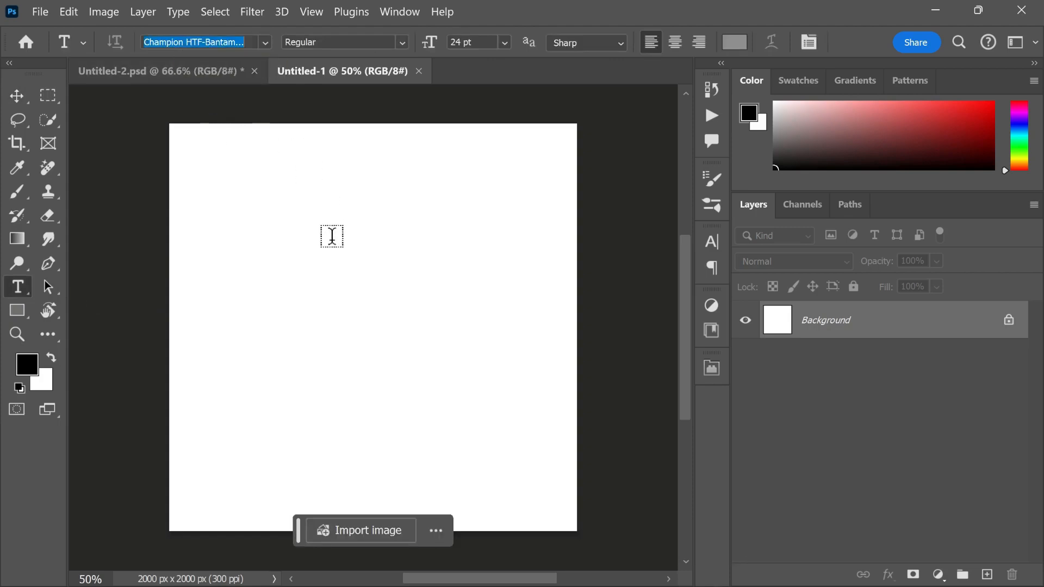
Add a text layer with the letter C on the canvas in the Champion HTF-Bantam font at 186 pt.
{"action": "left_click", "coordinate": [348, 288]}
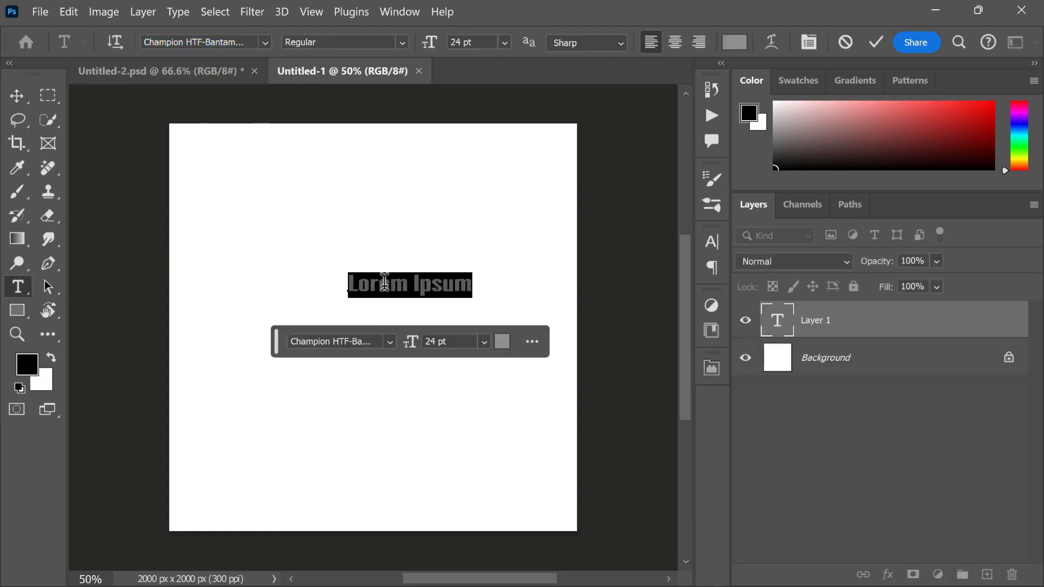
{"action": "type", "text": "C"}
{"action": "key", "text": "ctrl"}
{"action": "left_click_drag", "start_coordinate": [431, 45], "coordinate": [546, 49]}
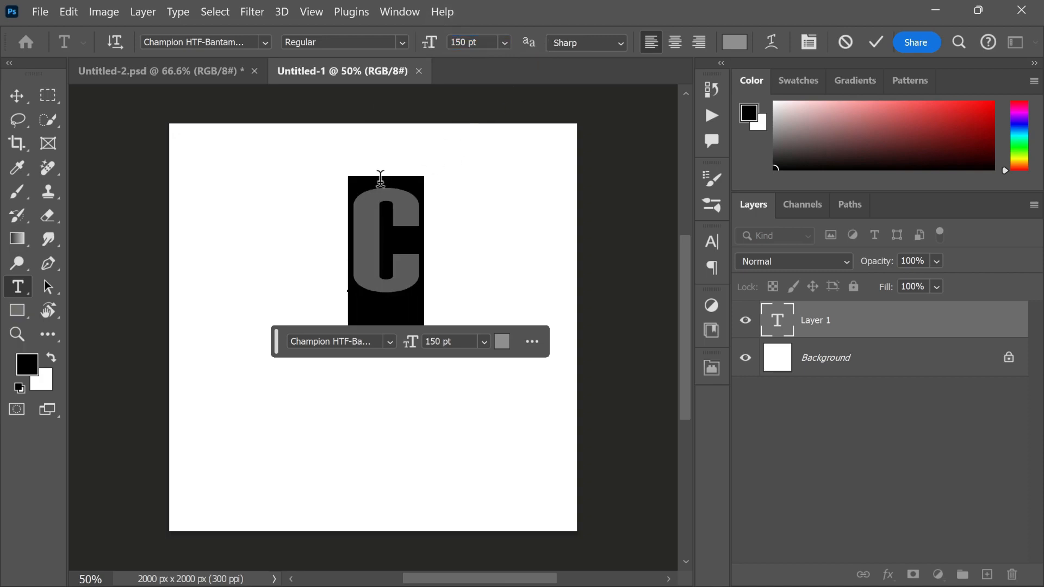
{"action": "left_click_drag", "start_coordinate": [433, 44], "coordinate": [457, 45]}
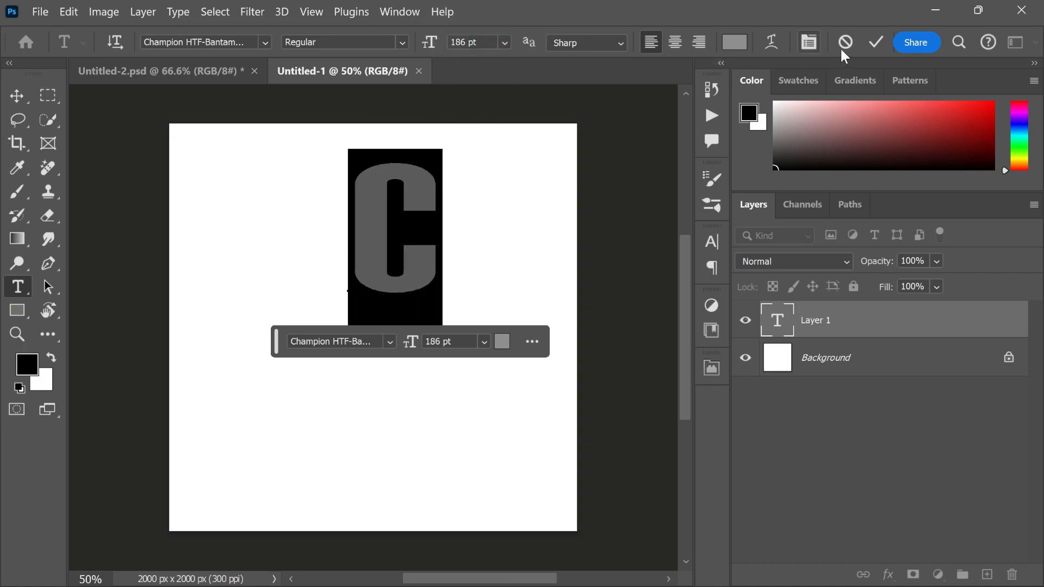
{"action": "left_click", "coordinate": [879, 41]}
Move the C to the middle of the canvas and stretch it to about 190% width and 164% height.
{"action": "key", "text": "v"}
{"action": "left_click_drag", "start_coordinate": [427, 207], "coordinate": [396, 277]}
{"action": "key", "text": "ctrl+t"}
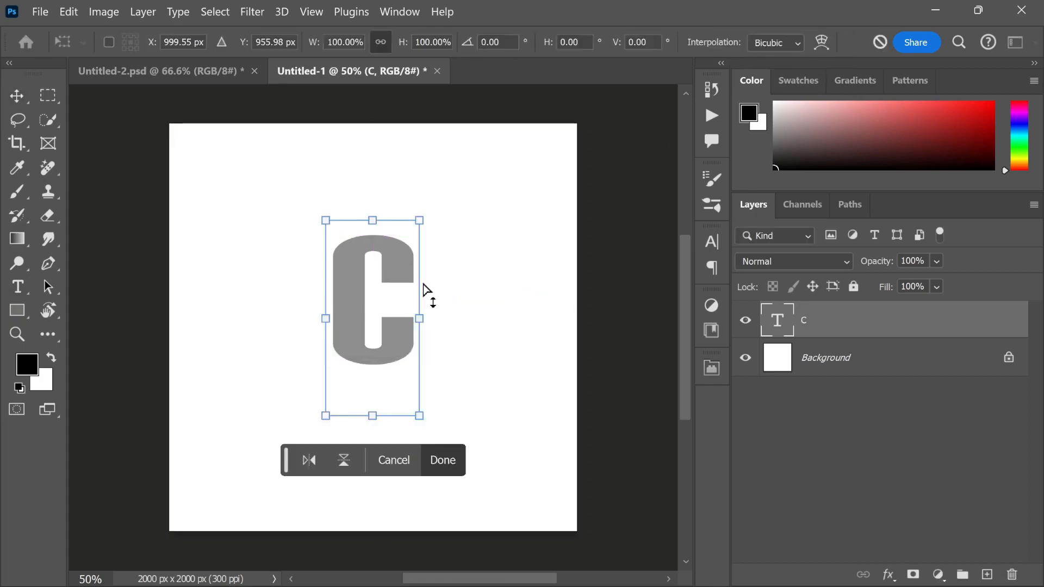
{"action": "left_click_drag", "start_coordinate": [420, 322], "coordinate": [409, 341]}
{"action": "left_click_drag", "start_coordinate": [407, 334], "coordinate": [398, 333]}
{"action": "left_click_drag", "start_coordinate": [443, 335], "coordinate": [422, 327]}
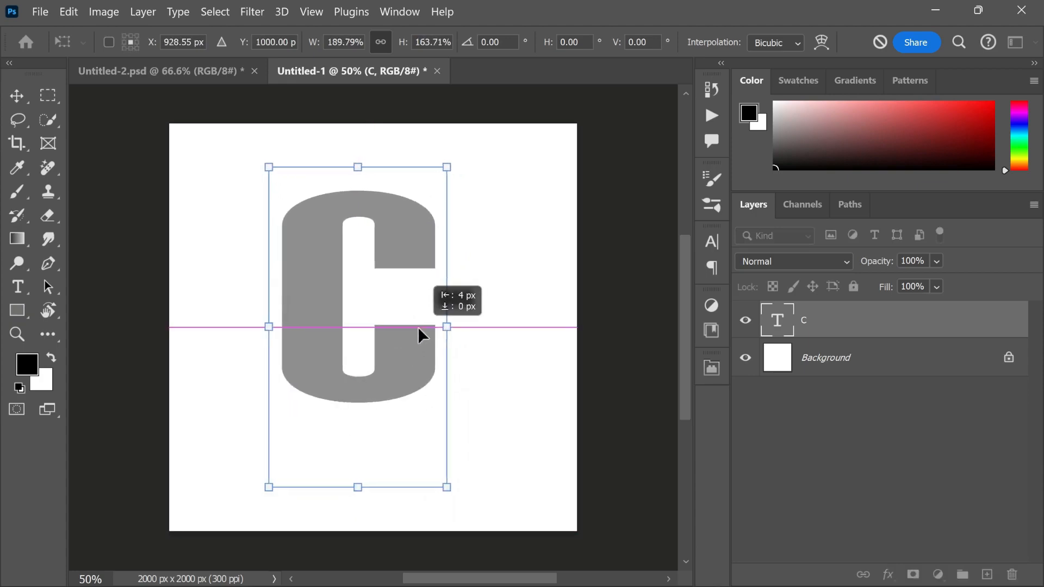
{"action": "key", "text": "Return"}
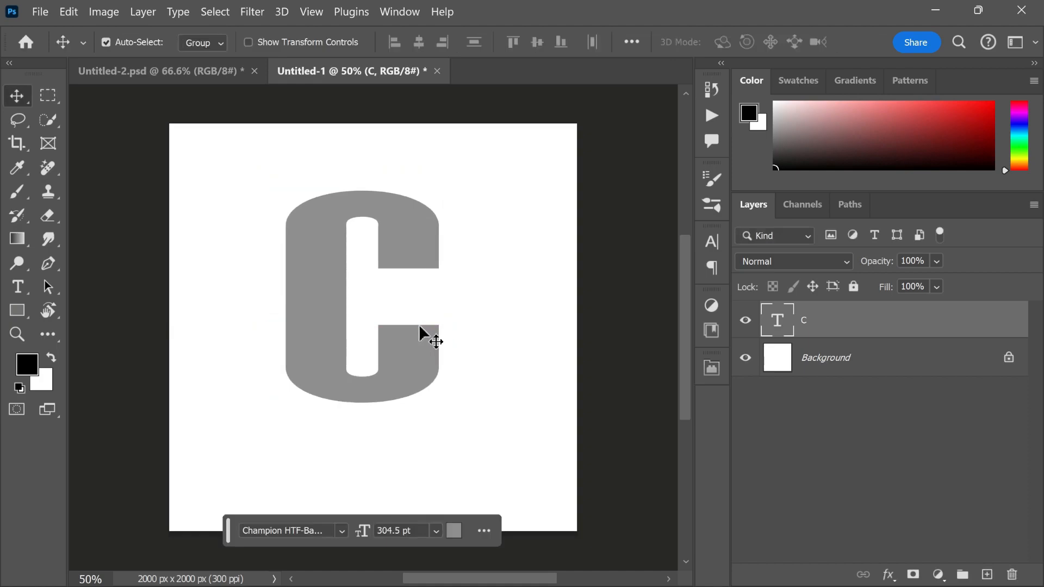
Duplicate the C text layer and recolour the copy dark grey #363636.
{"action": "key", "text": "ctrl+j"}
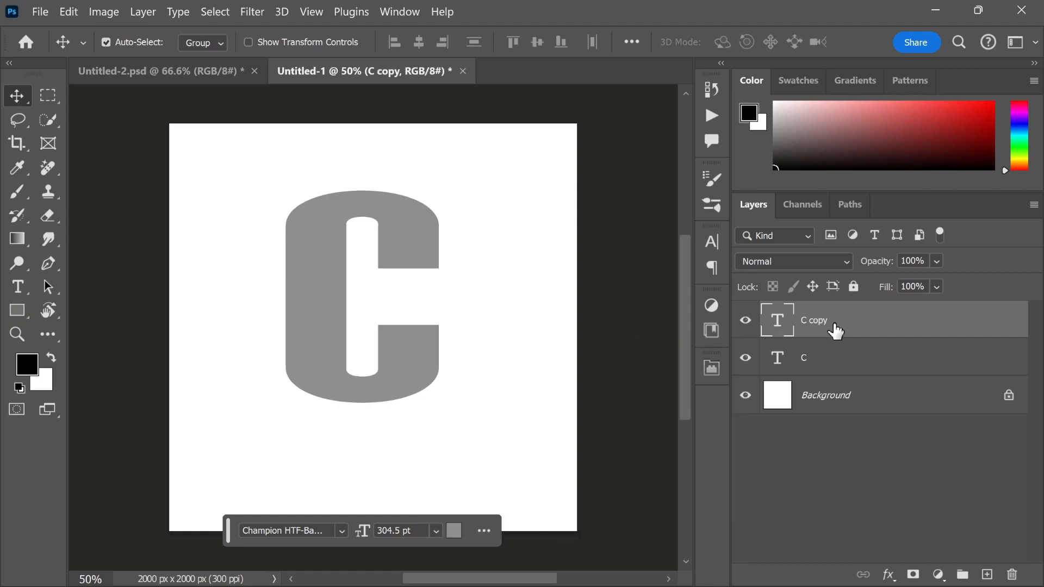
{"action": "double_click", "coordinate": [779, 328]}
{"action": "left_click", "coordinate": [735, 42]}
{"action": "left_click_drag", "start_coordinate": [637, 201], "coordinate": [429, 337]}
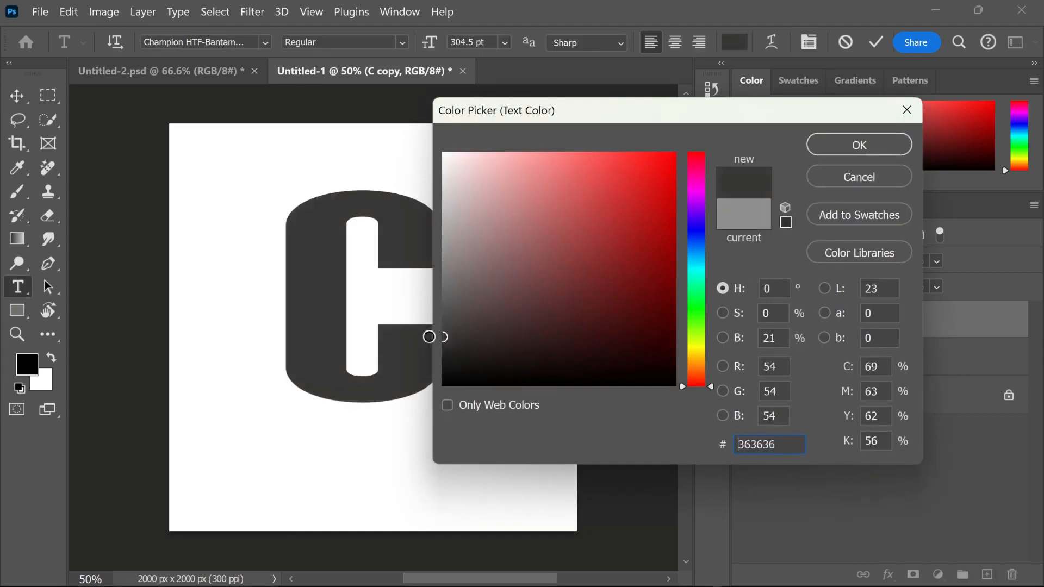
{"action": "left_click", "coordinate": [854, 145]}
{"action": "left_click", "coordinate": [873, 42]}
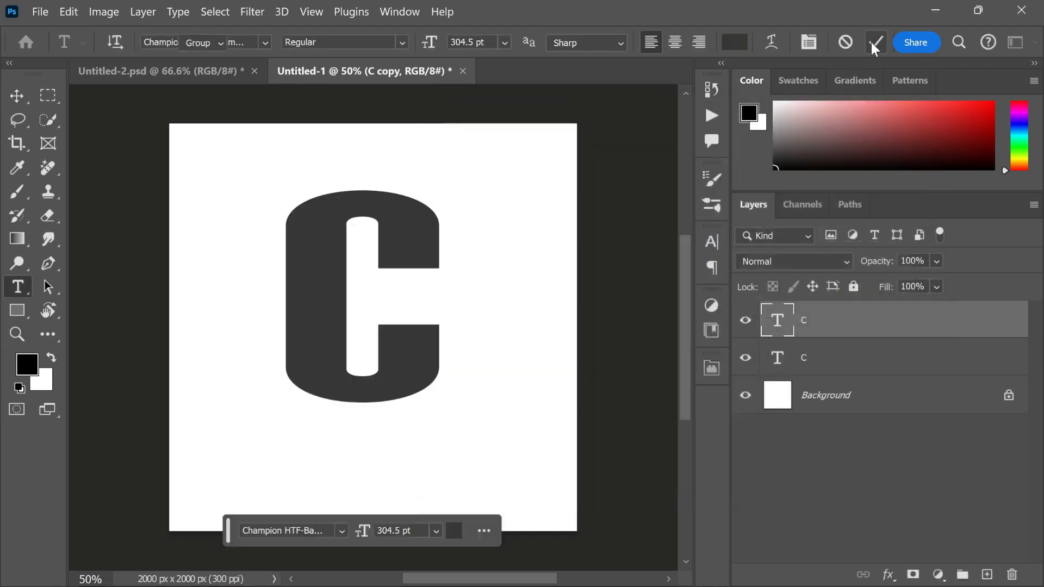
Put the original light grey C layer into its own group and name the group "3d effect".
{"action": "left_click", "coordinate": [803, 362]}
{"action": "key", "text": "ctrl+g"}
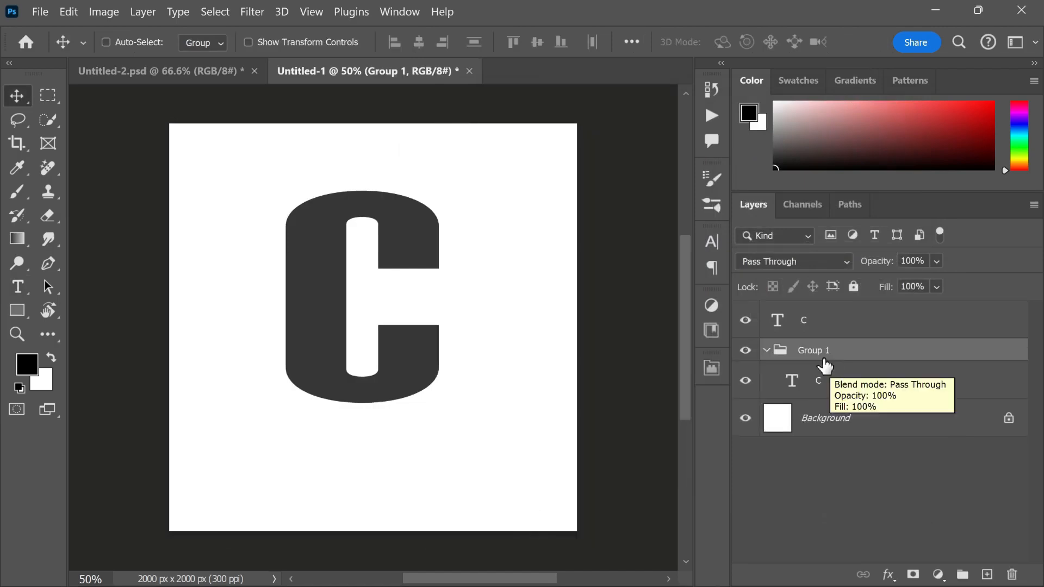
{"action": "double_click", "coordinate": [813, 350]}
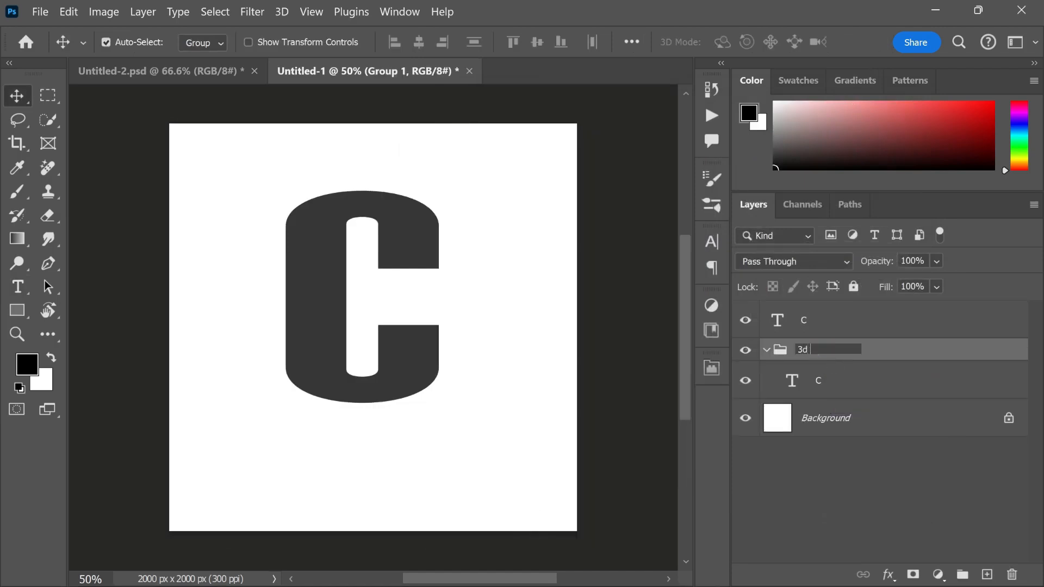
{"action": "type", "text": "3d effect"}
{"action": "key", "text": "Return"}
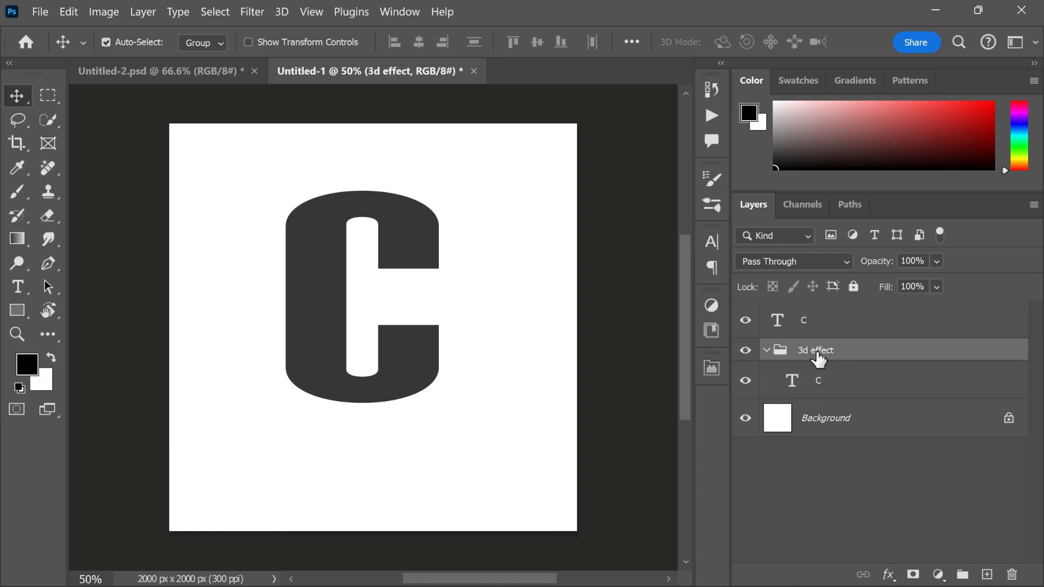
Build a sideways extrusion from 64 copies of the C inside the 3d effect group, each nudged slightly further right, and collapse the group.
{"action": "left_click", "coordinate": [824, 390]}
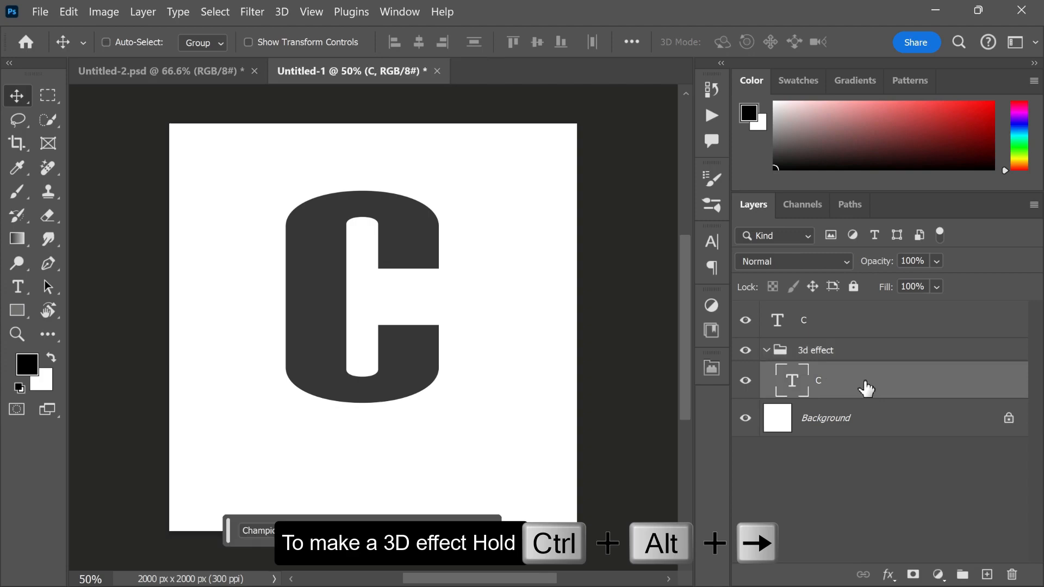
{"action": "key", "text": "ctrl+alt+Right"}
{"action": "key", "text": "ctrl+alt+Right"}
{"action": "key", "text": "ctrl+alt+Right"}
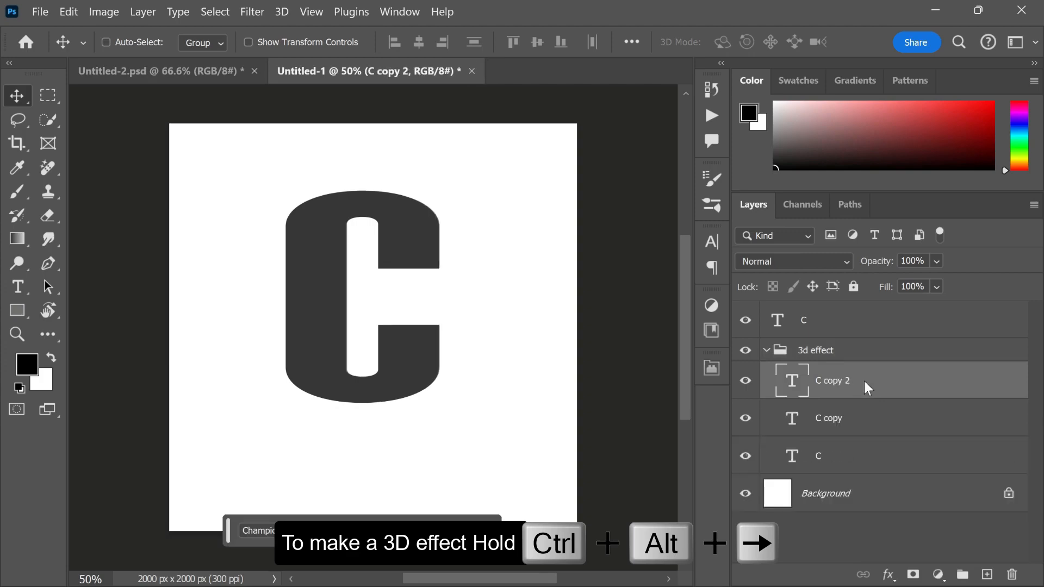
{"action": "key", "text": "ctrl+alt+Right"}
{"action": "key", "text": "ctrl+alt+Right"}
{"action": "key", "text": "ctrl+alt+Right"}
{"action": "key", "text": "ctrl+alt+Right"}
{"action": "key", "text": "ctrl+alt+Right"}
{"action": "key", "text": "ctrl+alt+Right"}
{"action": "key", "text": "ctrl+alt+Right"}
{"action": "key", "text": "ctrl+alt+Right"}
{"action": "key", "text": "ctrl+alt+Right"}
{"action": "key", "text": "ctrl+alt+Right"}
{"action": "key", "text": "ctrl+alt+Right"}
{"action": "key", "text": "ctrl+alt+Right"}
{"action": "key", "text": "ctrl+alt+Right"}
{"action": "key", "text": "ctrl+alt+Right"}
{"action": "key", "text": "ctrl+alt+Right"}
{"action": "key", "text": "ctrl+alt+Right"}
{"action": "key", "text": "ctrl+alt+Right"}
{"action": "key", "text": "ctrl+alt+Right"}
{"action": "key", "text": "ctrl+alt+Right"}
{"action": "key", "text": "ctrl+alt+Right"}
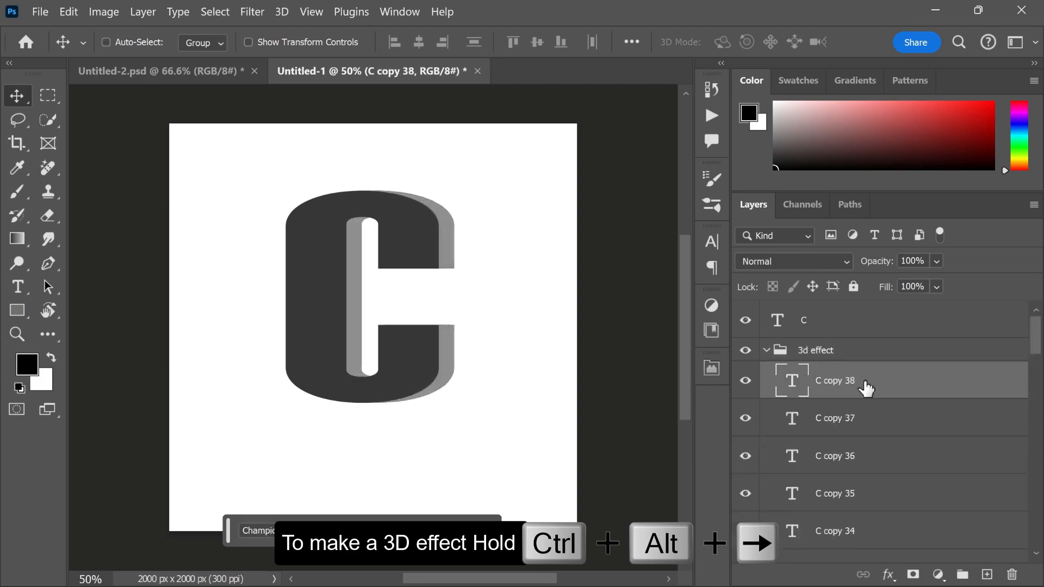
{"action": "key", "text": "ctrl+alt+Right"}
{"action": "key", "text": "ctrl+alt+Right"}
{"action": "key", "text": "ctrl+alt+Right"}
{"action": "key", "text": "ctrl+alt+Right"}
{"action": "key", "text": "ctrl+alt+Right"}
{"action": "key", "text": "ctrl+alt+Right"}
{"action": "key", "text": "ctrl+alt+Right"}
{"action": "key", "text": "ctrl+alt+Right"}
{"action": "key", "text": "ctrl+alt+Right"}
{"action": "key", "text": "ctrl+alt+Right"}
{"action": "key", "text": "ctrl+alt+Right"}
{"action": "key", "text": "ctrl+alt+Right"}
{"action": "key", "text": "ctrl+alt+Right"}
{"action": "key", "text": "ctrl+alt+Right"}
{"action": "key", "text": "ctrl+alt+Right"}
{"action": "key", "text": "ctrl+alt+Right"}
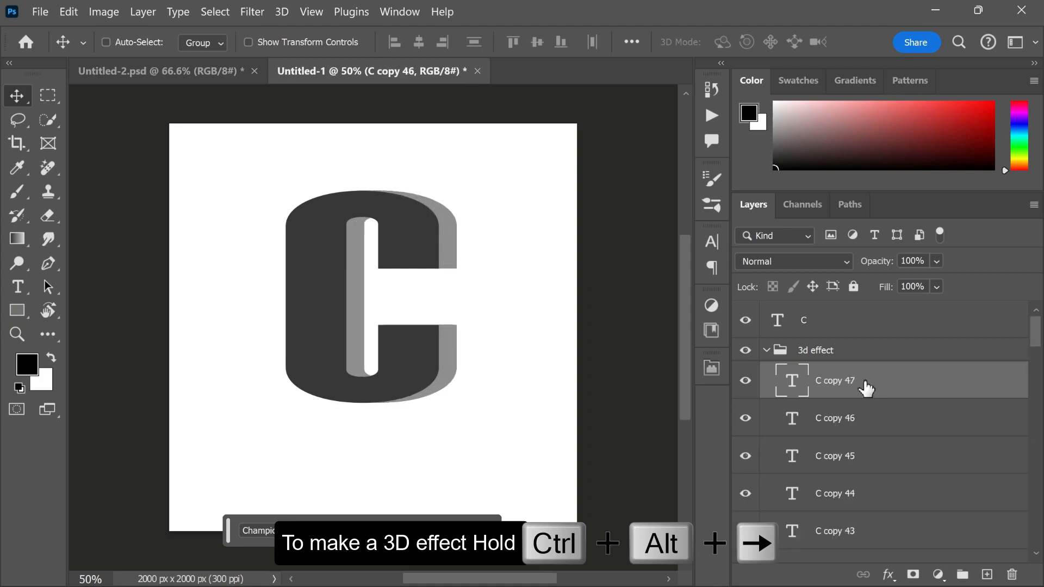
{"action": "key", "text": "ctrl+alt+Right"}
{"action": "key", "text": "ctrl+alt+Right"}
{"action": "key", "text": "ctrl+alt+Right"}
{"action": "key", "text": "ctrl+alt+Right"}
{"action": "key", "text": "ctrl+alt+Right"}
{"action": "key", "text": "ctrl+alt+Right"}
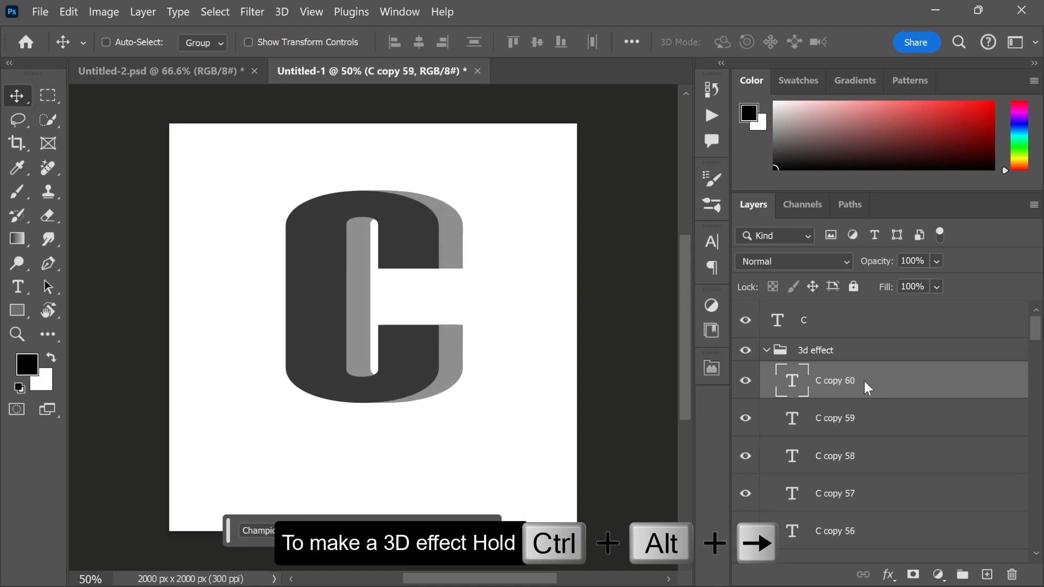
{"action": "key", "text": "ctrl+alt+Right"}
{"action": "key", "text": "ctrl+alt+Right"}
{"action": "key", "text": "ctrl+alt+Right"}
{"action": "key", "text": "ctrl+alt+Right"}
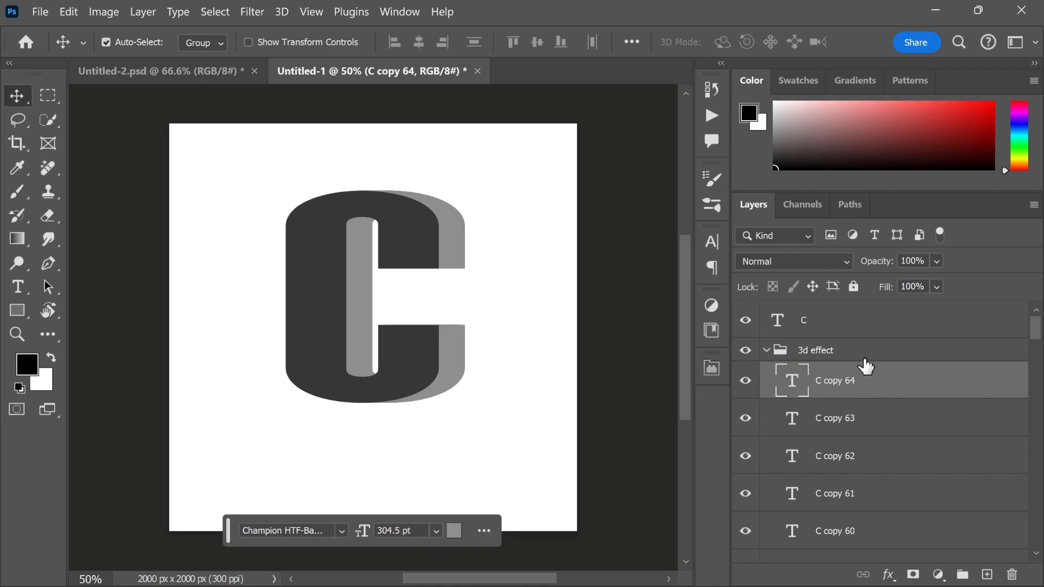
{"action": "left_click", "coordinate": [767, 350]}
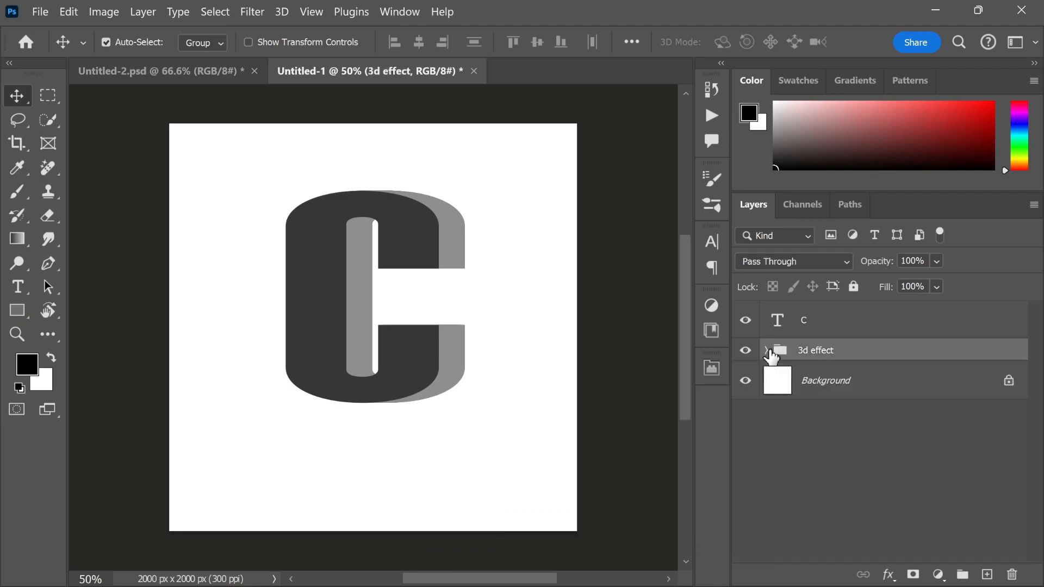
Place the cheetah photo sammy-wong-G3KL_kN80WM-unsplash as an embedded image above the dark C text layer.
{"action": "left_click", "coordinate": [839, 326]}
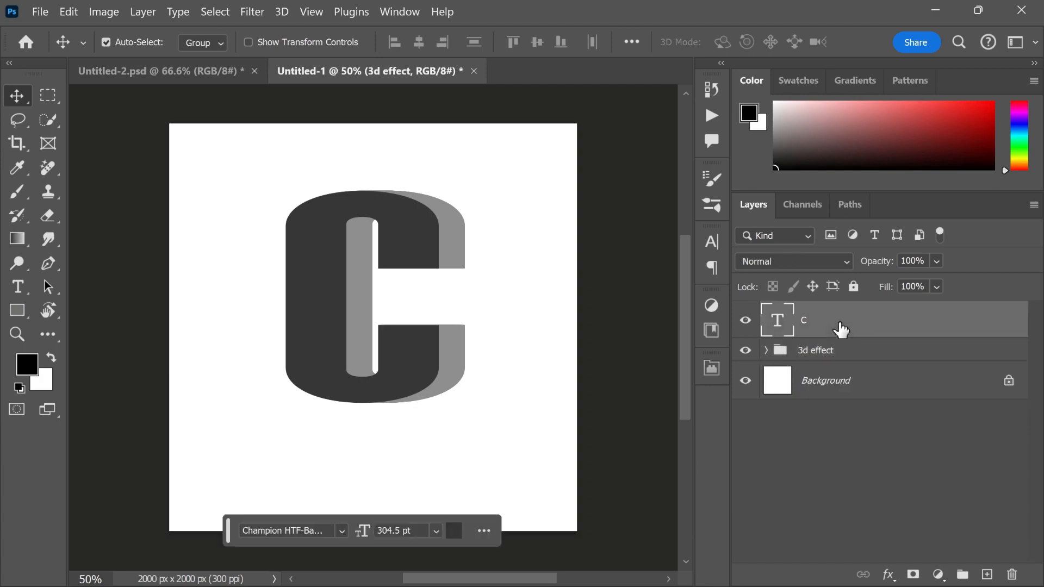
{"action": "left_click", "coordinate": [40, 12]}
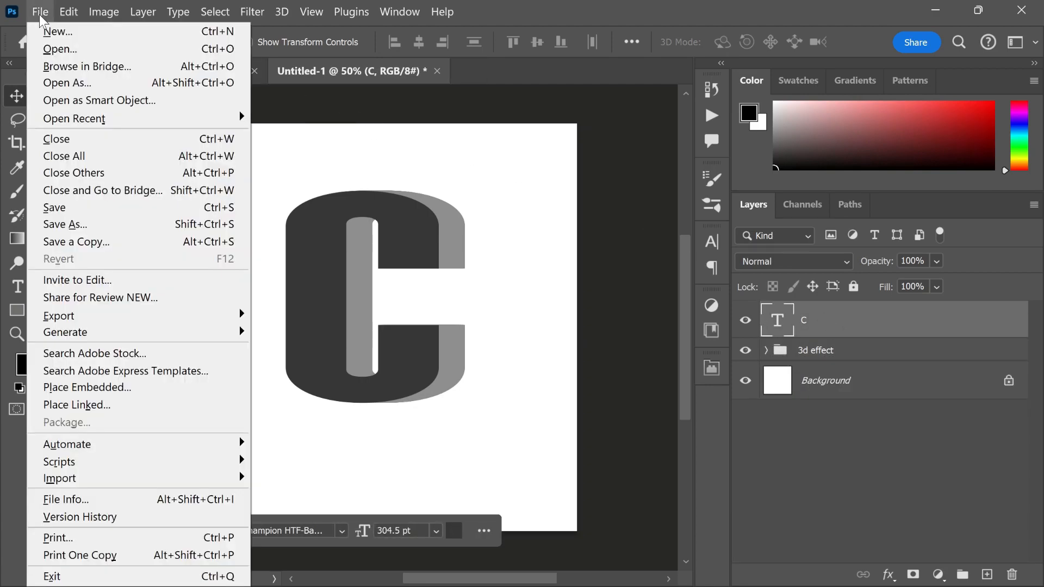
{"action": "left_click", "coordinate": [88, 388]}
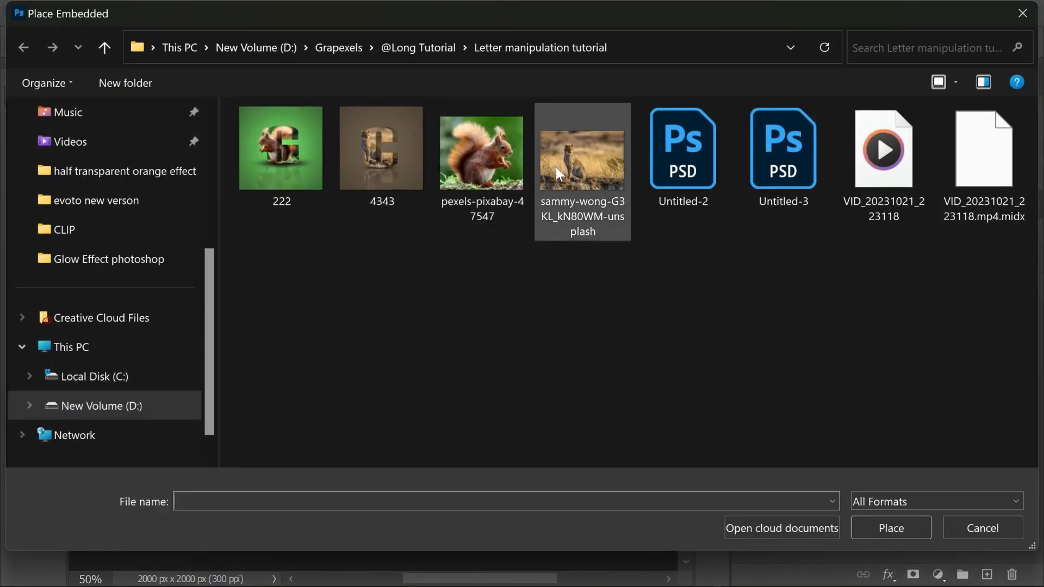
{"action": "left_click", "coordinate": [566, 159]}
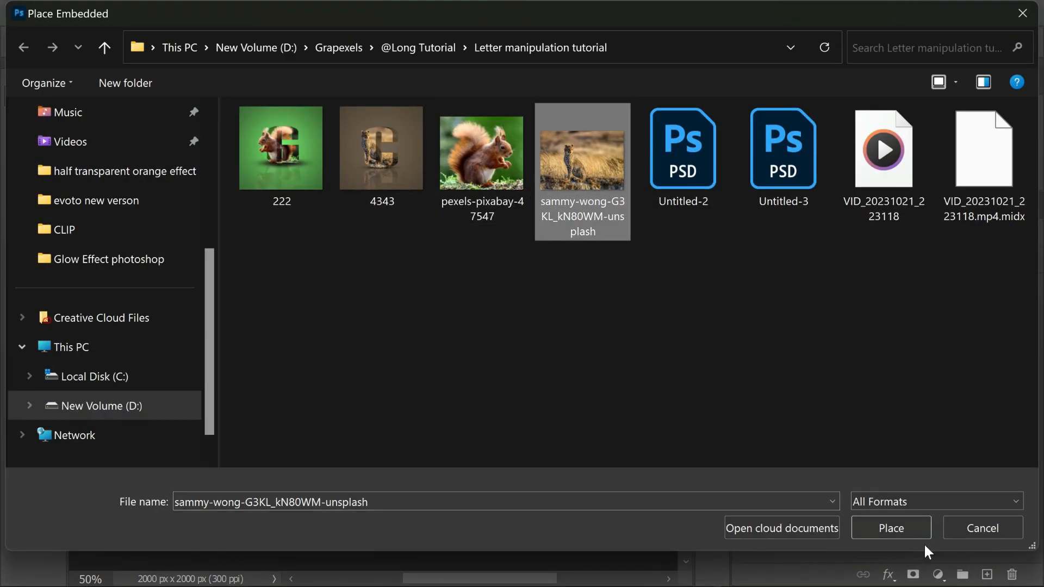
{"action": "left_click", "coordinate": [901, 528]}
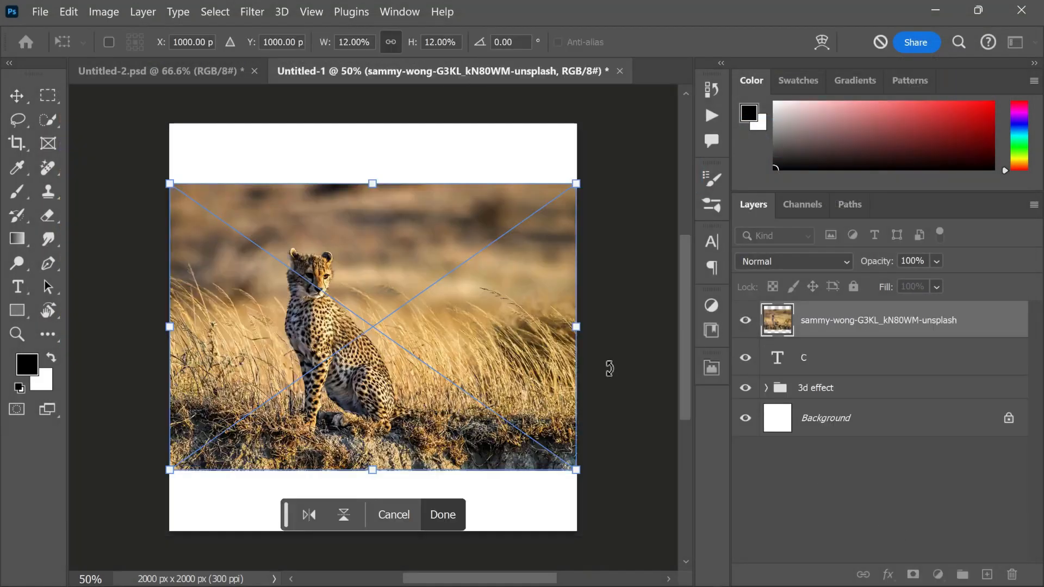
Lower the placed photo's opacity to 53% and scale it down to about 10.9% over the letter.
{"action": "left_click", "coordinate": [936, 261]}
{"action": "left_click_drag", "start_coordinate": [940, 280], "coordinate": [949, 279]}
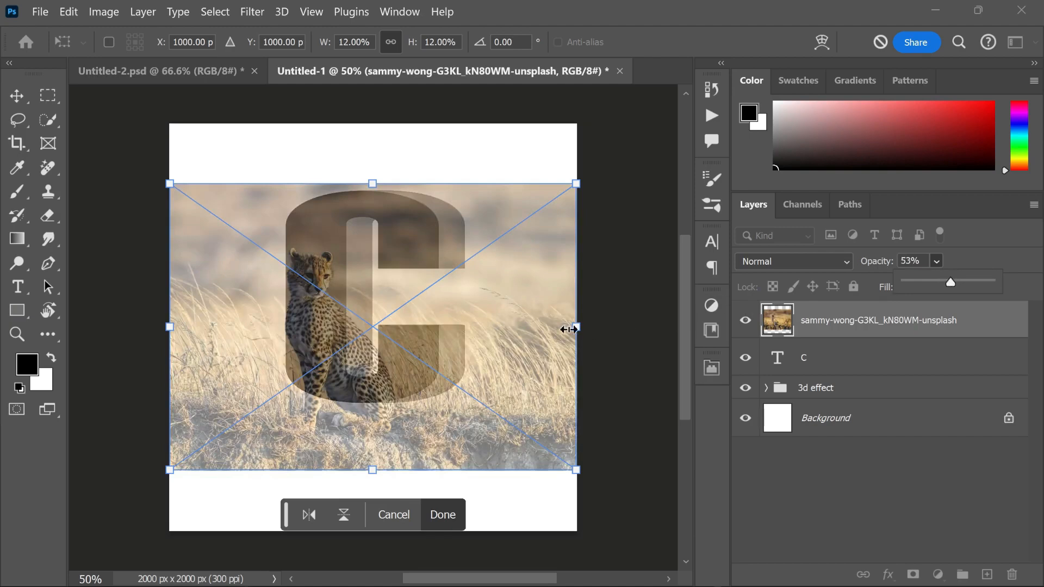
{"action": "left_click_drag", "start_coordinate": [577, 327], "coordinate": [540, 326]}
{"action": "left_click_drag", "start_coordinate": [427, 349], "coordinate": [440, 319]}
{"action": "key", "text": "ctrl+plus"}
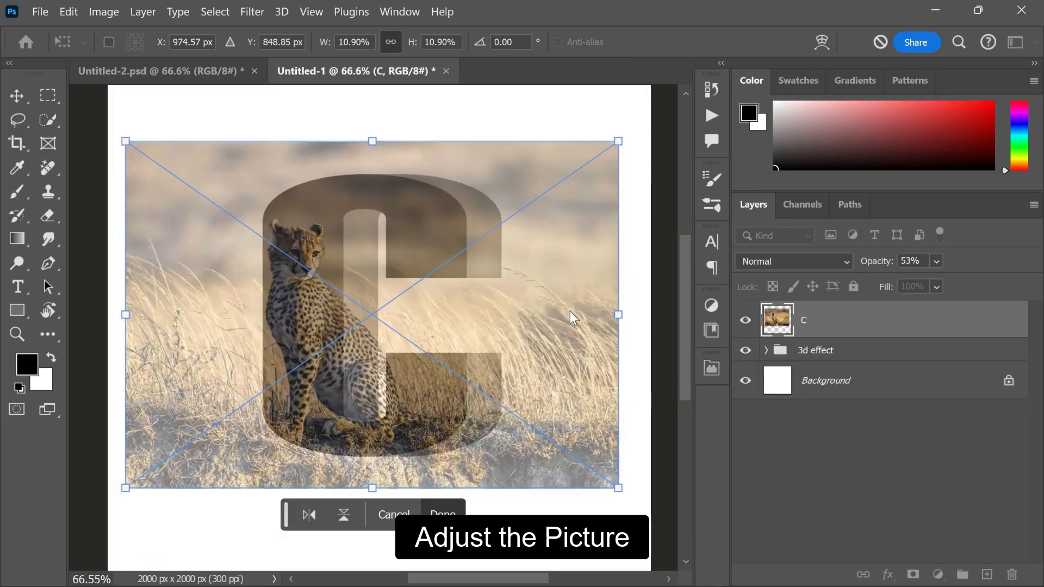
Scale the photo to about 12.5% and rotate it about -4.7° so the cheetah sits over the C's vertical stroke.
{"action": "left_click_drag", "start_coordinate": [637, 318], "coordinate": [640, 290]}
{"action": "left_click_drag", "start_coordinate": [440, 344], "coordinate": [432, 325]}
{"action": "left_click_drag", "start_coordinate": [609, 268], "coordinate": [667, 248]}
{"action": "left_click_drag", "start_coordinate": [501, 307], "coordinate": [472, 298]}
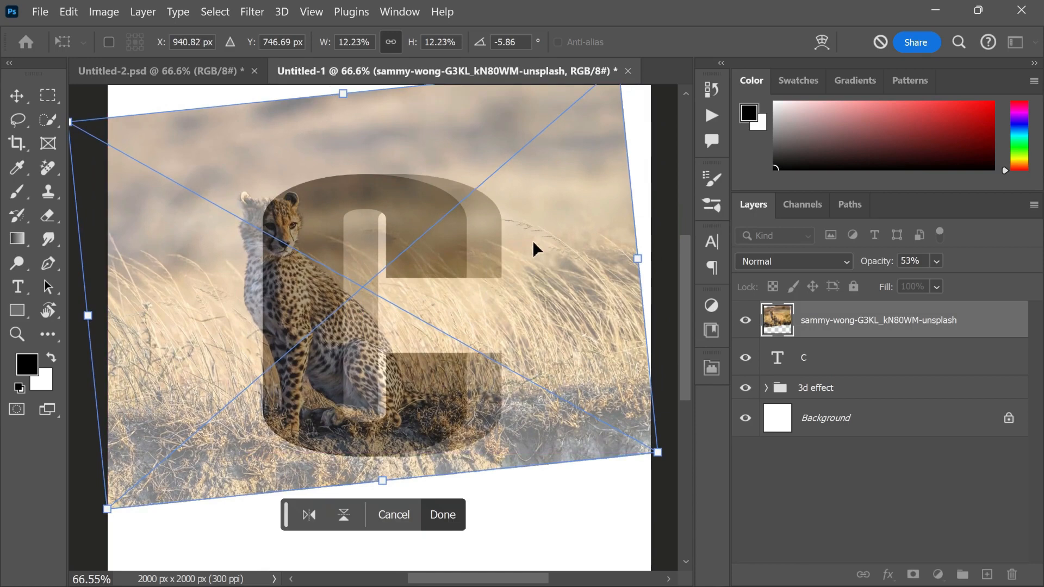
{"action": "left_click_drag", "start_coordinate": [343, 93], "coordinate": [345, 87]}
{"action": "scroll", "coordinate": [426, 319], "scroll_direction": "down", "scroll_amount": 1}
{"action": "left_click_drag", "start_coordinate": [644, 261], "coordinate": [643, 267]}
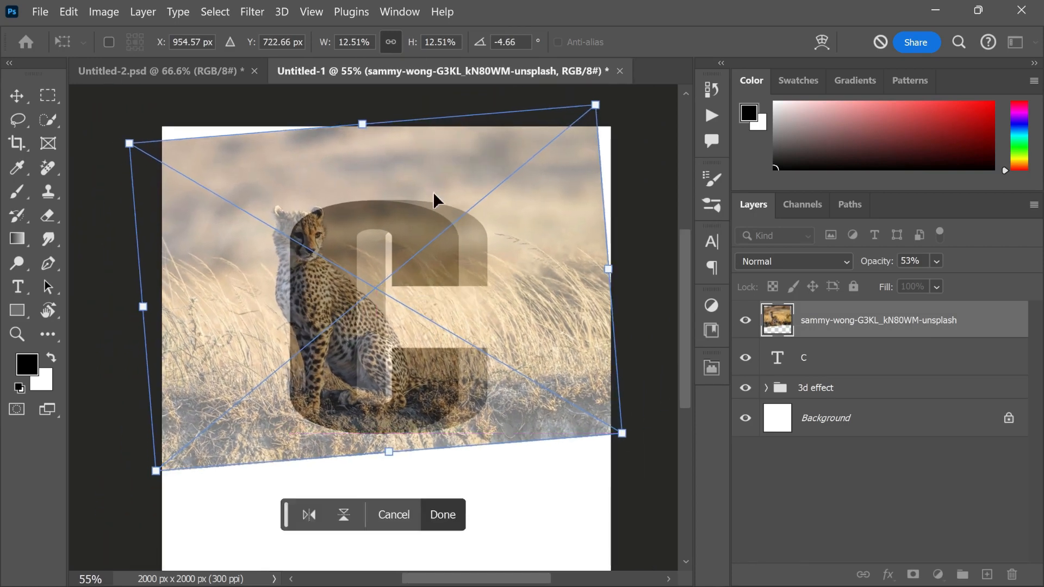
{"action": "key", "text": "Return"}
Set the photo's opacity back to 100% and clip it to the C text layer with a clipping mask.
{"action": "left_click", "coordinate": [936, 261]}
{"action": "left_click_drag", "start_coordinate": [964, 282], "coordinate": [1025, 292]}
{"action": "left_click_drag", "start_coordinate": [521, 271], "coordinate": [498, 269]}
{"action": "right_click", "coordinate": [842, 328]}
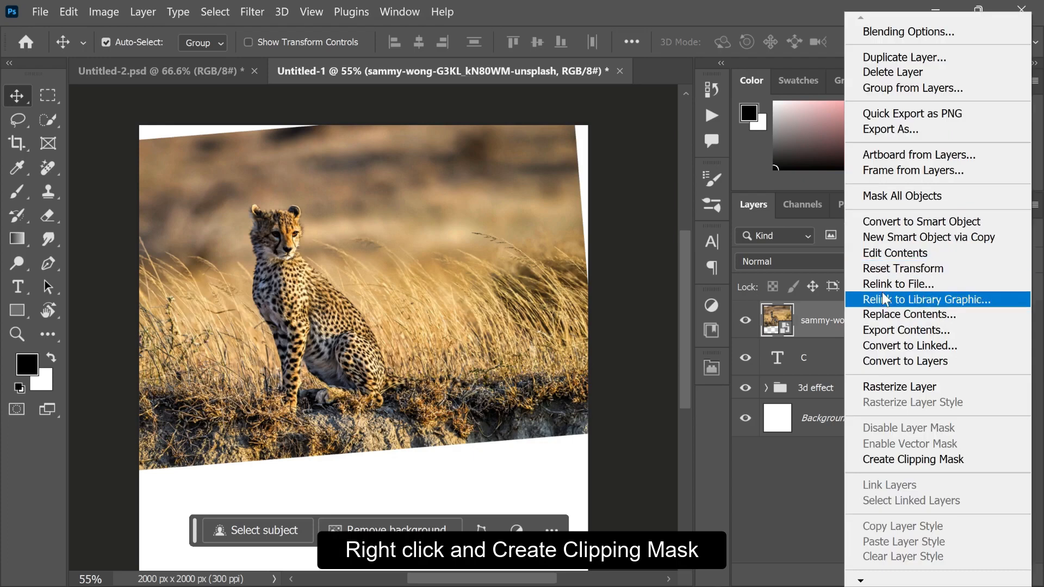
{"action": "left_click", "coordinate": [892, 459]}
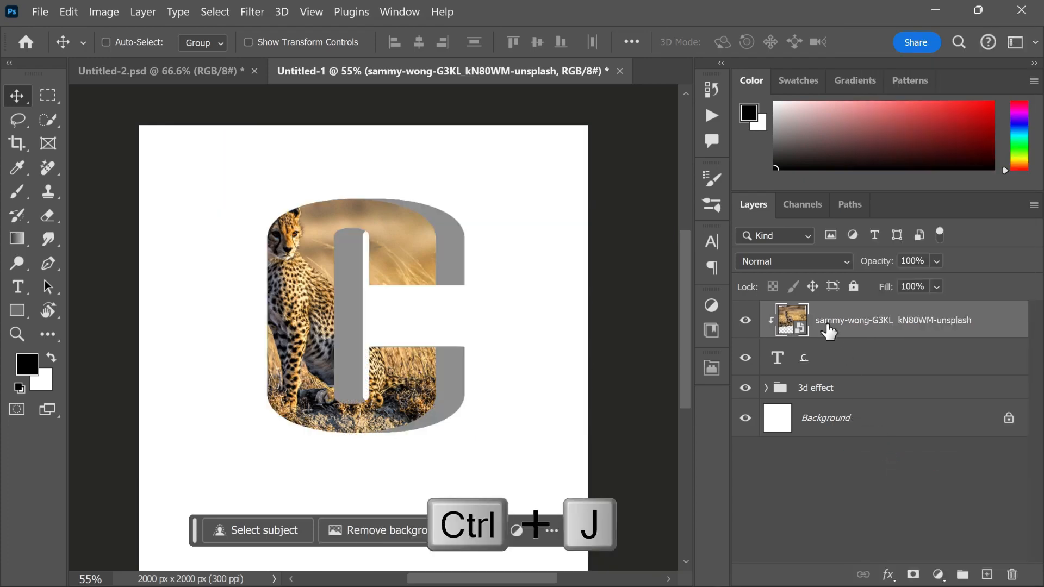
Duplicate the photo layer, move the copy directly above the 3d effect group and clip it to that group.
{"action": "key", "text": "ctrl+j"}
{"action": "left_click_drag", "start_coordinate": [833, 326], "coordinate": [820, 422]}
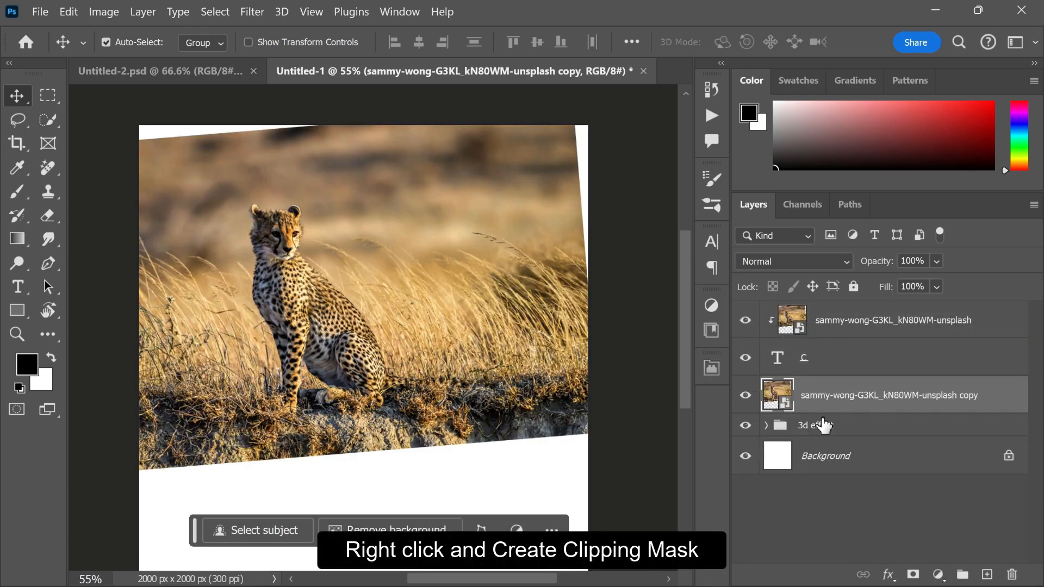
{"action": "right_click", "coordinate": [822, 395]}
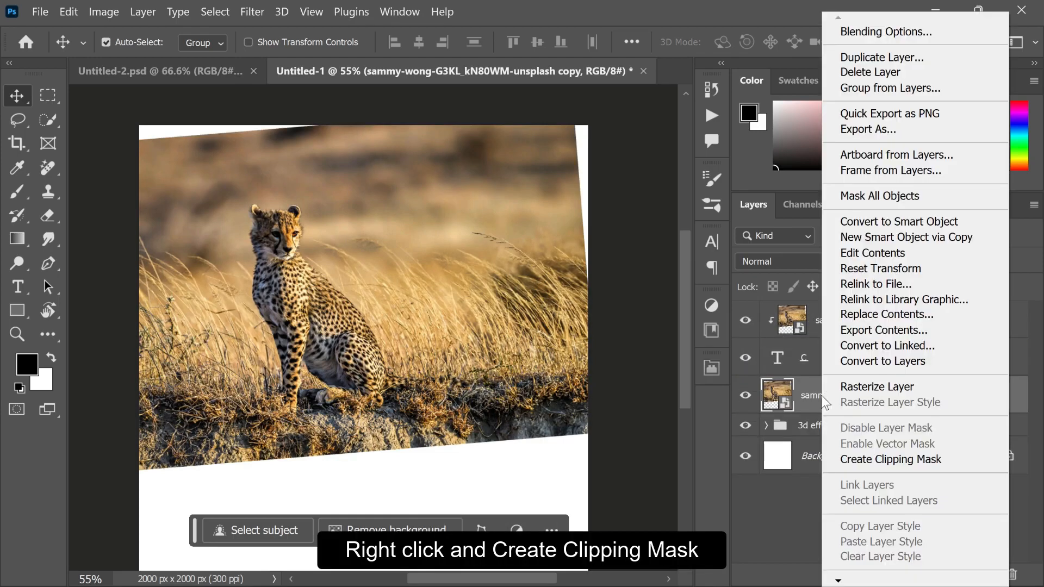
{"action": "left_click", "coordinate": [845, 460]}
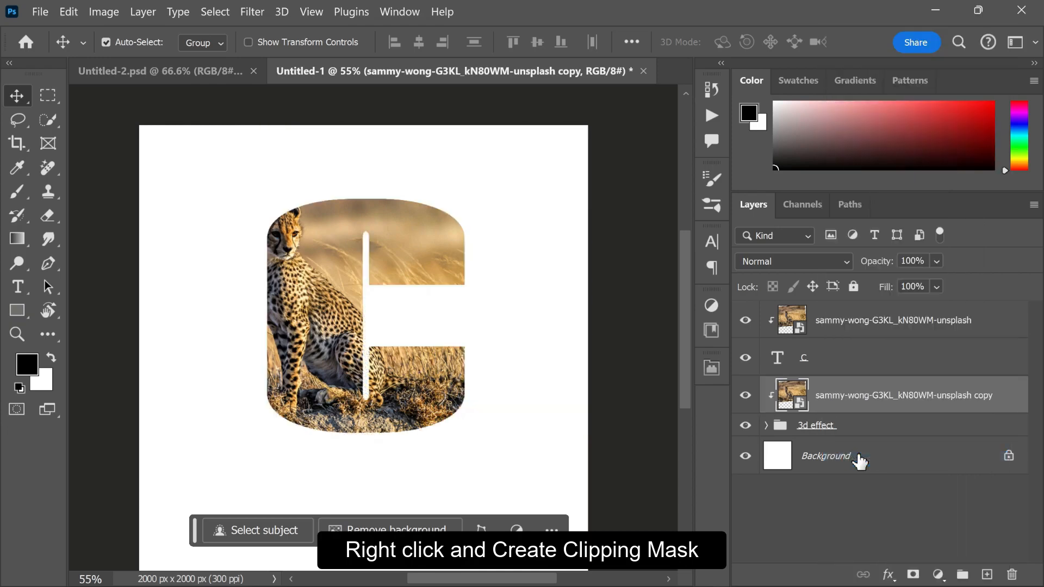
Add an Exposure adjustment layer above the photo copy and set its exposure to -1.38.
{"action": "left_click", "coordinate": [939, 575]}
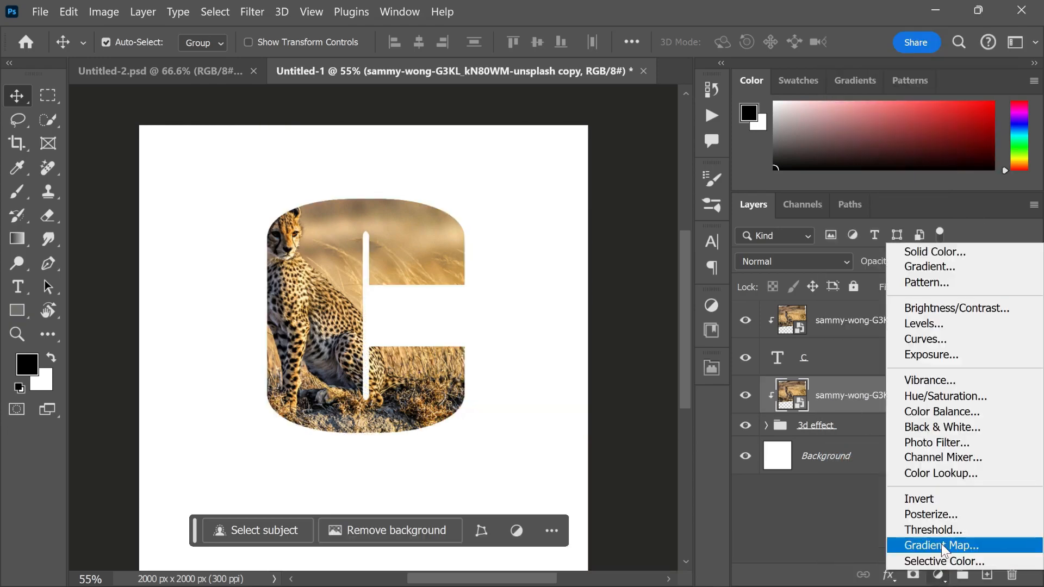
{"action": "left_click", "coordinate": [919, 356]}
{"action": "left_click_drag", "start_coordinate": [567, 354], "coordinate": [546, 355]}
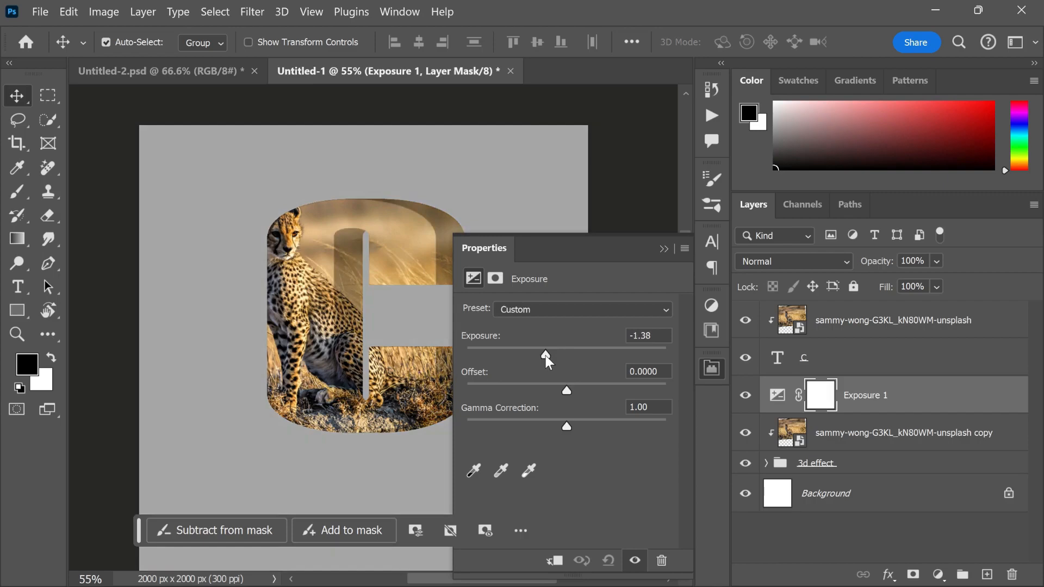
Clip the Exposure adjustment to the photo copy below it and set exposure to -1.57 and gamma correction to 0.70.
{"action": "left_click", "coordinate": [557, 561]}
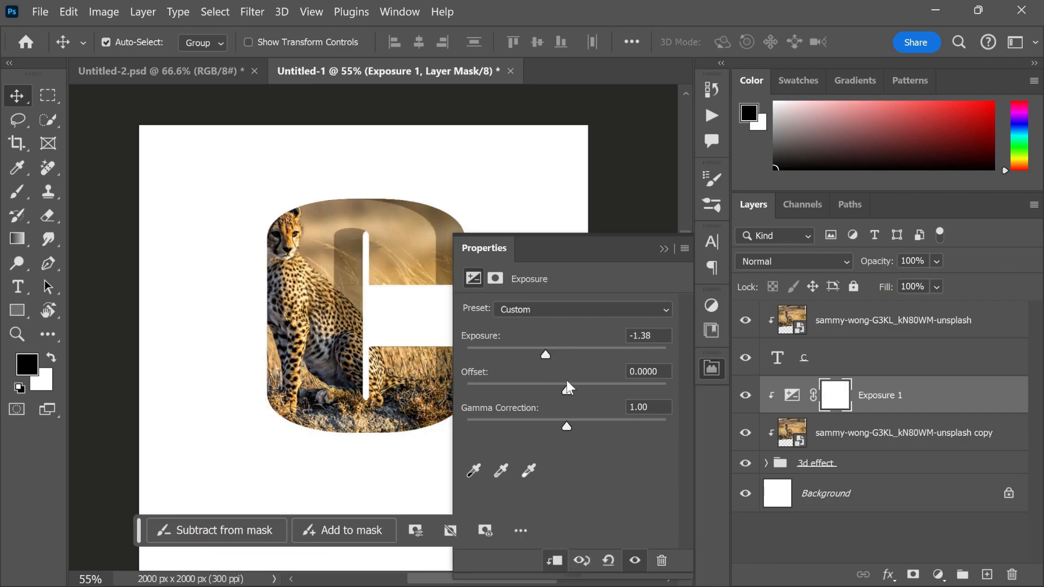
{"action": "left_click_drag", "start_coordinate": [566, 428], "coordinate": [580, 428]}
{"action": "left_click_drag", "start_coordinate": [544, 353], "coordinate": [542, 353]}
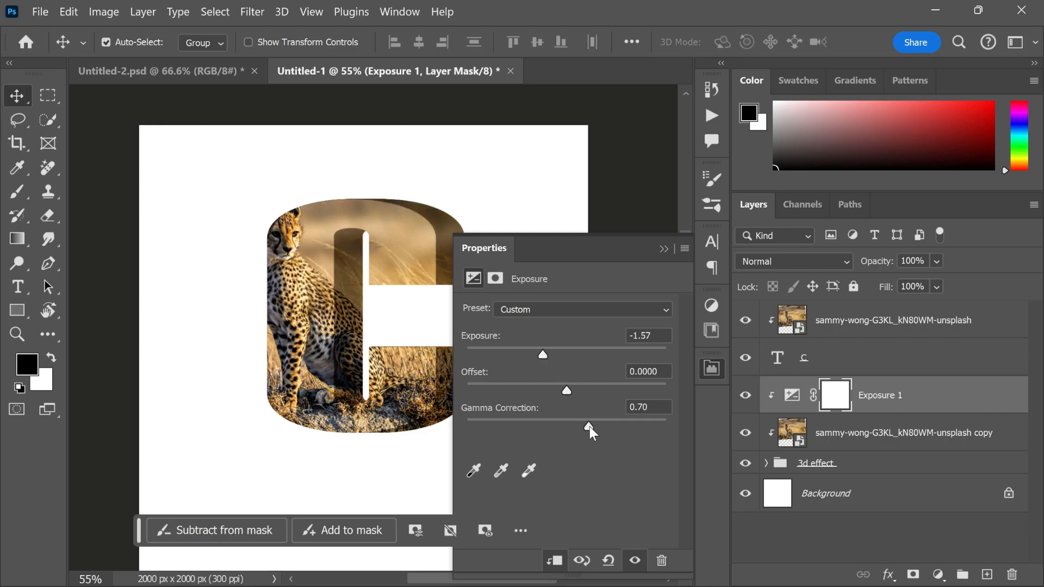
{"action": "left_click_drag", "start_coordinate": [589, 425], "coordinate": [589, 427]}
{"action": "left_click", "coordinate": [715, 367]}
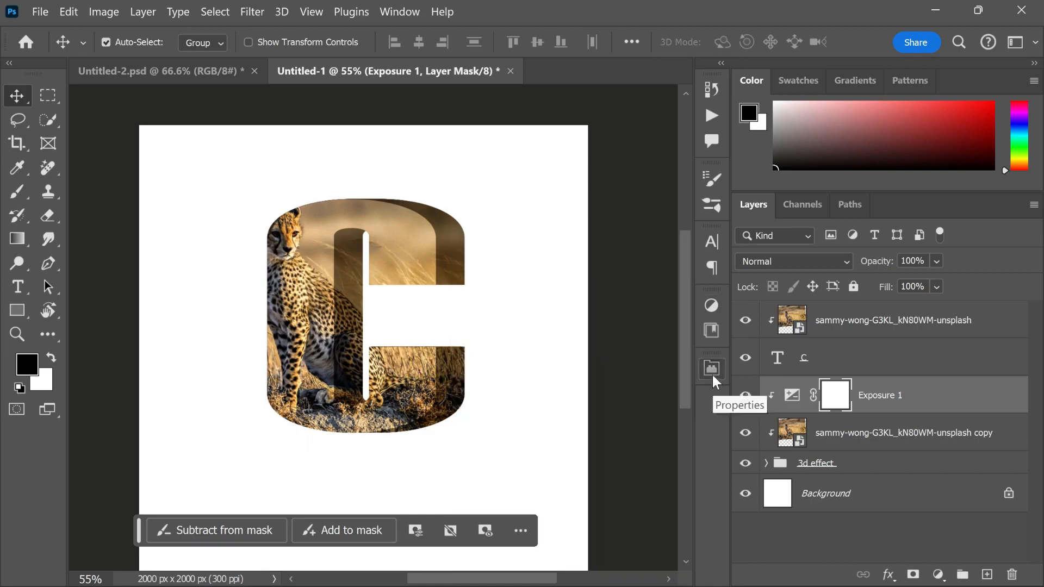
Duplicate the topmost cheetah photo layer and release the copy from its clipping mask.
{"action": "left_click", "coordinate": [831, 325]}
{"action": "key", "text": "ctrl+j"}
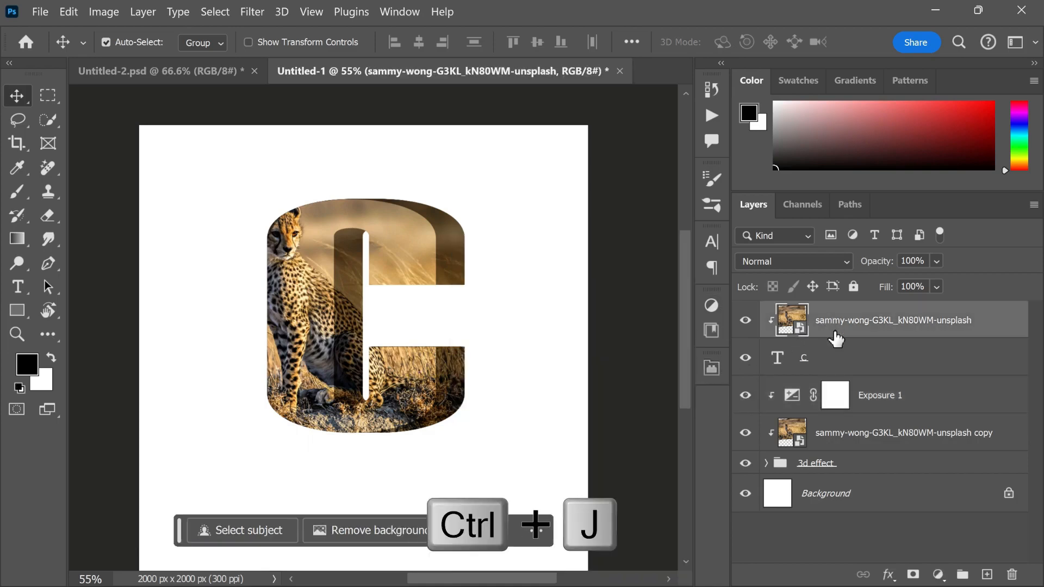
{"action": "key", "text": "ctrl+alt+g"}
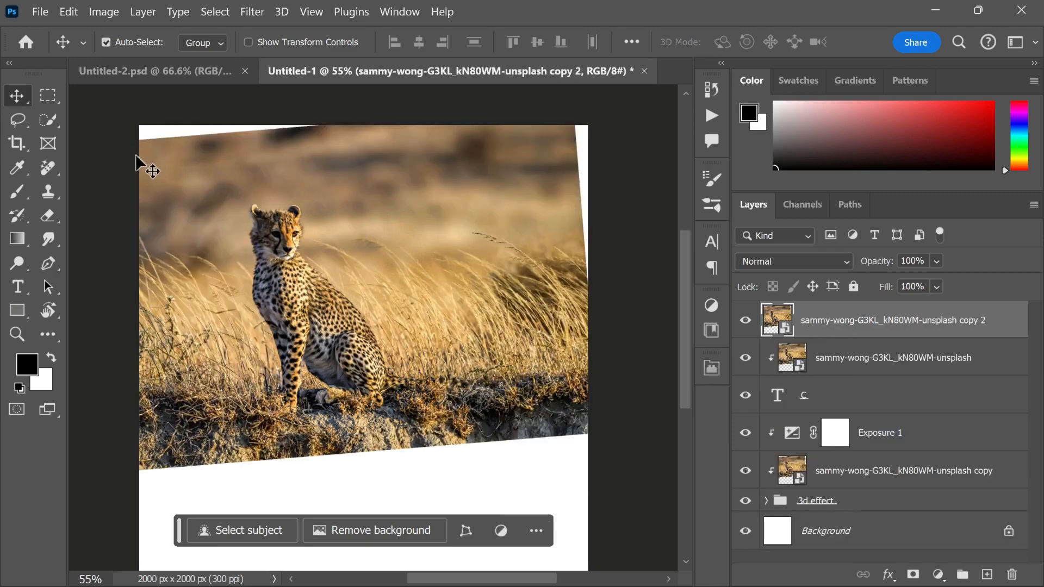
Select the cheetah on the unclipped photo copy with Select Subject and turn the selection into a layer mask.
{"action": "left_click", "coordinate": [49, 124]}
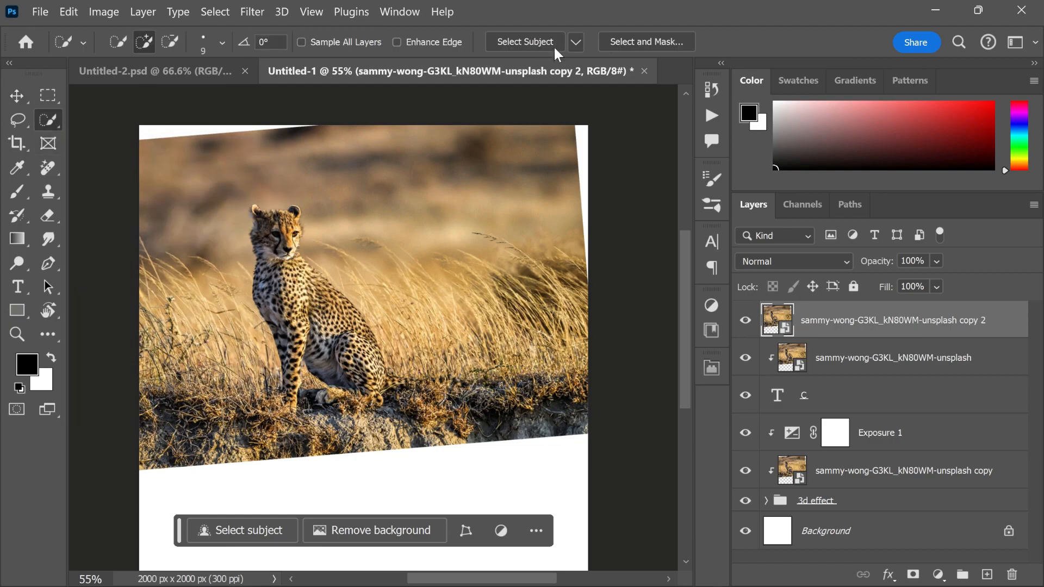
{"action": "left_click", "coordinate": [578, 42]}
{"action": "left_click", "coordinate": [587, 78]}
{"action": "left_click", "coordinate": [520, 39]}
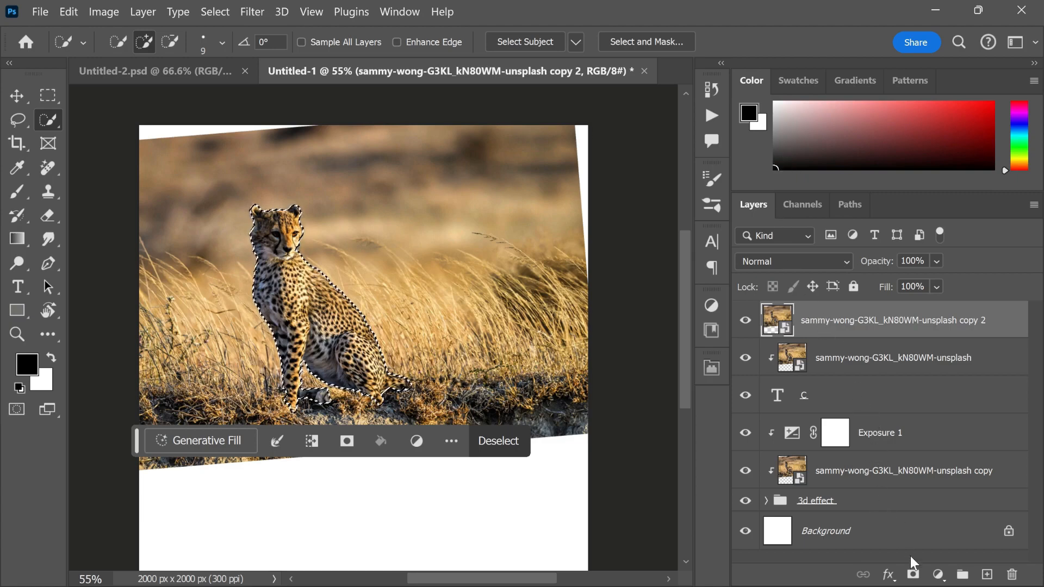
{"action": "left_click", "coordinate": [914, 576]}
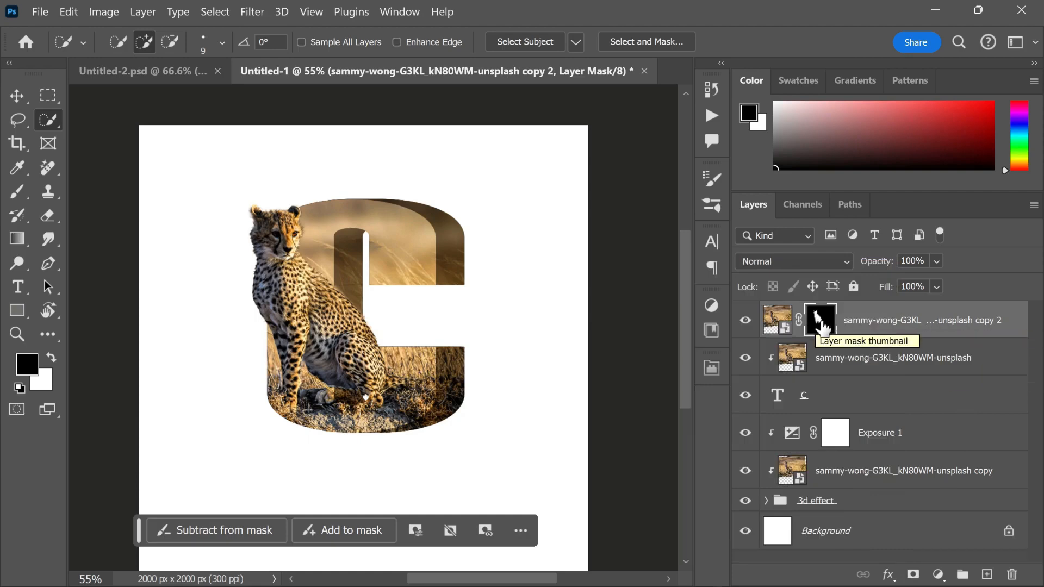
Paint black on the cheetah's layer mask with a smaller soft brush to hide the rear body spilling over the C's inner openings.
{"action": "left_click", "coordinate": [10, 195]}
{"action": "left_click", "coordinate": [77, 190]}
{"action": "left_click", "coordinate": [53, 359]}
{"action": "left_click", "coordinate": [50, 361]}
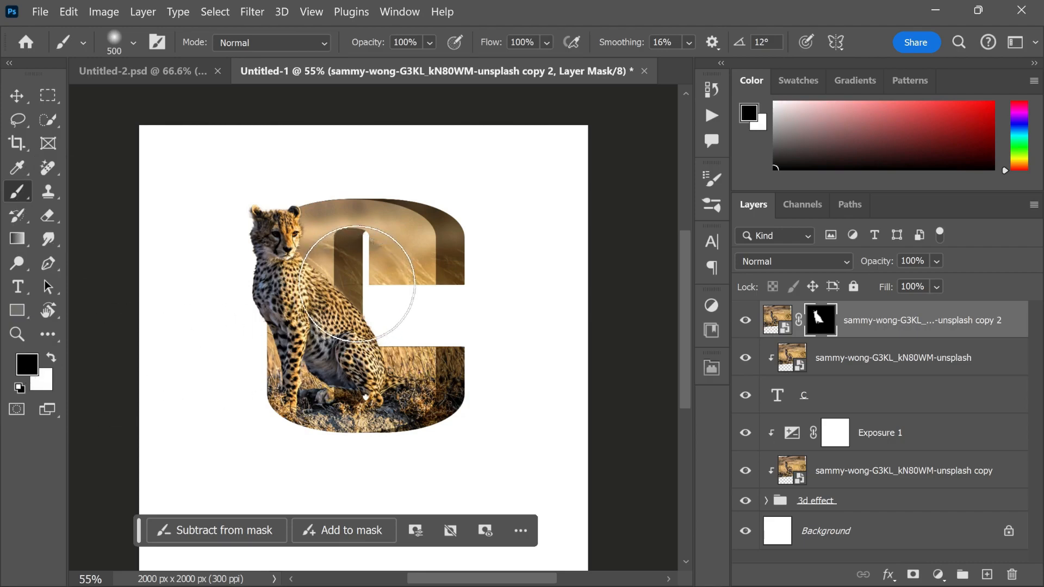
{"action": "key", "text": "bracketleft"}
{"action": "key", "text": "bracketleft"}
{"action": "mouse_move", "coordinate": [348, 345]}
{"action": "left_mouse_down"}
{"action": "mouse_move", "coordinate": [357, 291]}
{"action": "mouse_move", "coordinate": [358, 388]}
{"action": "mouse_move", "coordinate": [373, 314]}
{"action": "mouse_move", "coordinate": [357, 254]}
{"action": "mouse_move", "coordinate": [356, 396]}
{"action": "mouse_move", "coordinate": [356, 282]}
{"action": "mouse_move", "coordinate": [344, 303]}
{"action": "mouse_move", "coordinate": [344, 409]}
{"action": "mouse_move", "coordinate": [374, 392]}
{"action": "mouse_move", "coordinate": [384, 303]}
{"action": "left_mouse_up"}
{"action": "key", "text": "v"}
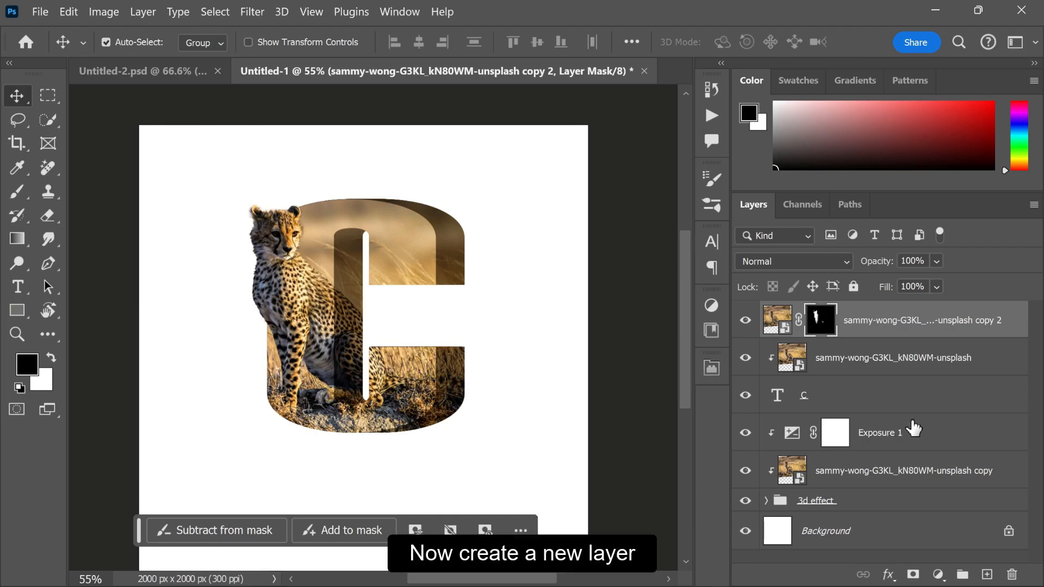
Create a new layer directly above the Background and name it "shadow".
{"action": "left_click", "coordinate": [869, 538]}
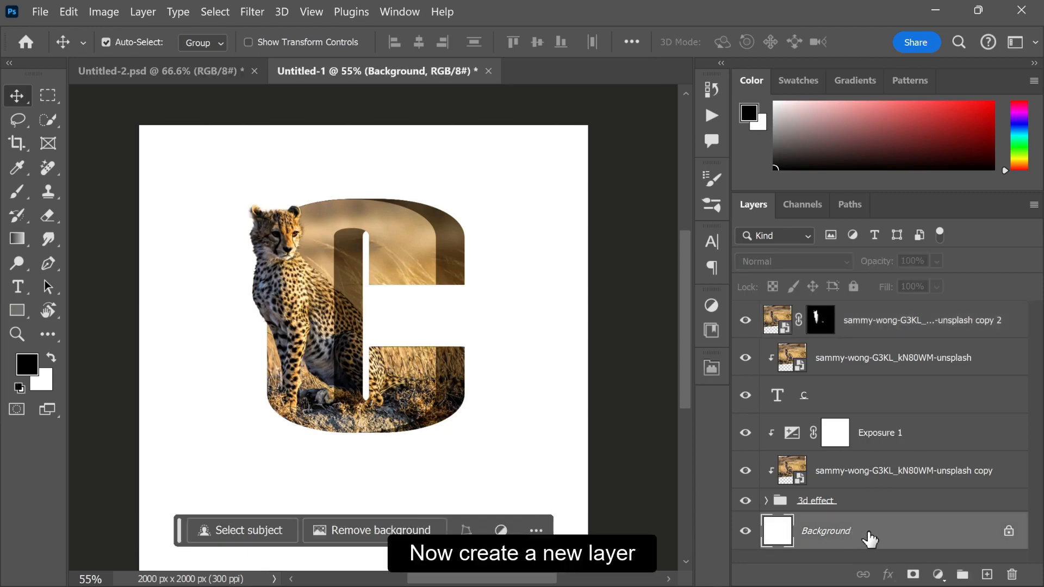
{"action": "left_click", "coordinate": [997, 577]}
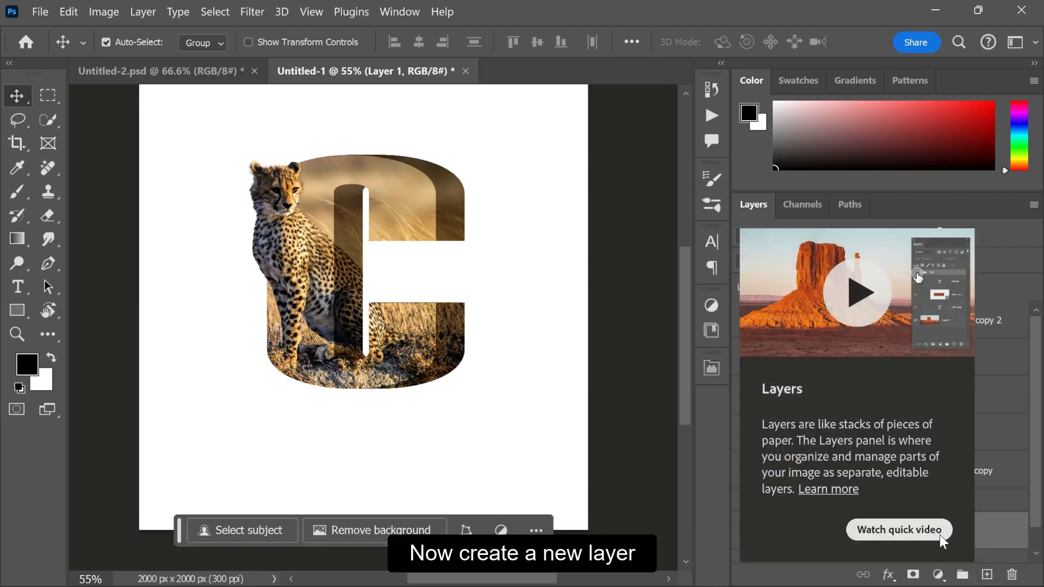
{"action": "scroll", "coordinate": [813, 525], "scroll_direction": "down", "scroll_amount": 1}
{"action": "double_click", "coordinate": [816, 507]}
{"action": "type", "text": "shadow"}
{"action": "key", "text": "Return"}
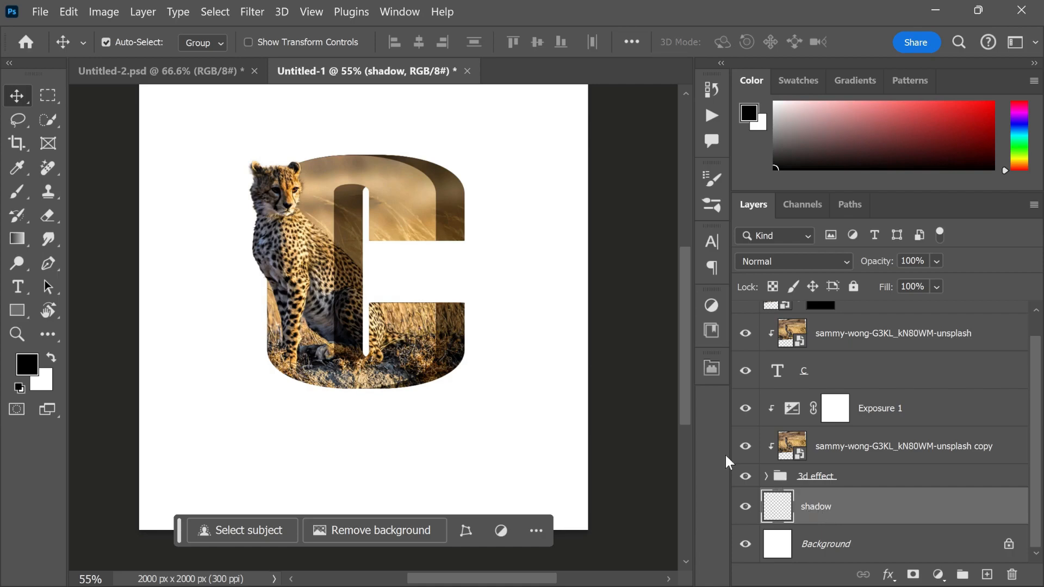
Stamp one soft black spot with a 900 px brush on the shadow layer, just below the C's base.
{"action": "left_click", "coordinate": [26, 195]}
{"action": "double_click", "coordinate": [52, 357]}
{"action": "key", "text": "bracketright"}
{"action": "key", "text": "bracketright"}
{"action": "key", "text": "bracketright"}
{"action": "key", "text": "bracketright"}
{"action": "key", "text": "bracketright"}
{"action": "key", "text": "bracketright"}
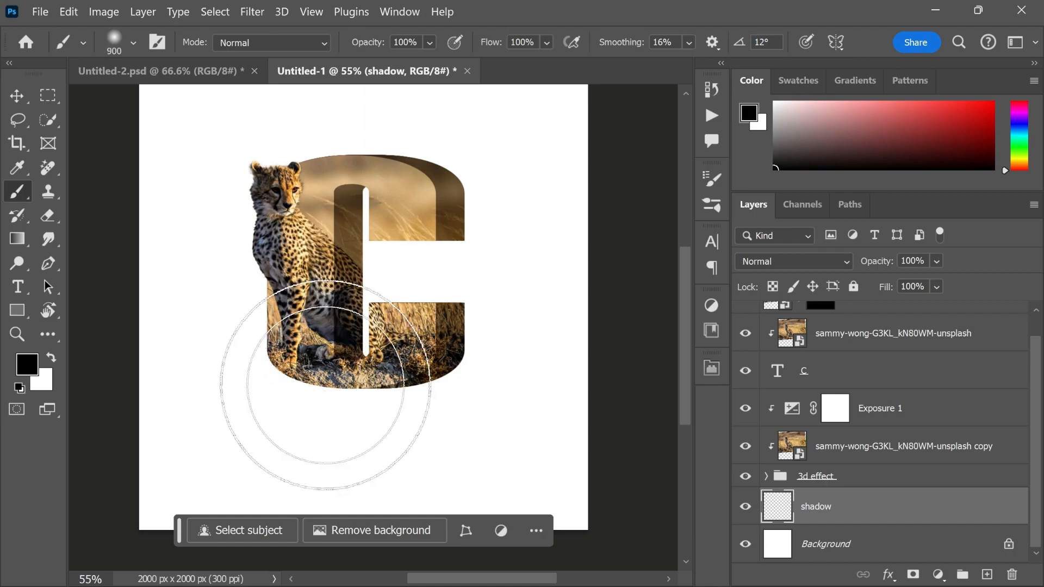
{"action": "left_click", "coordinate": [353, 402]}
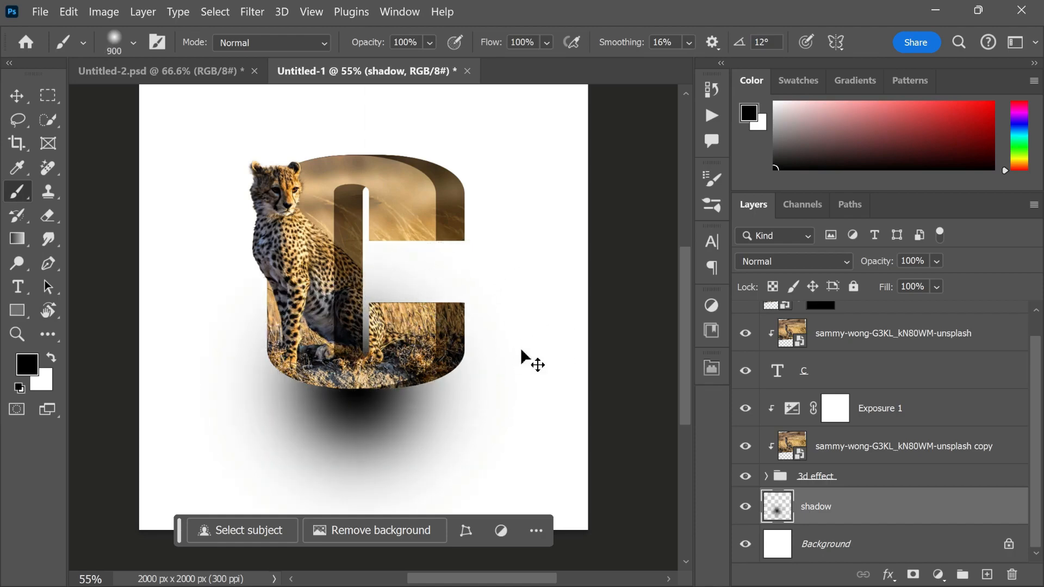
Squash the black spot with Free Transform to about 4.73% of its height, forming a thin shadow under the C's base.
{"action": "key", "text": "ctrl+t"}
{"action": "left_click_drag", "start_coordinate": [356, 222], "coordinate": [359, 522]}
{"action": "left_click_drag", "start_coordinate": [477, 531], "coordinate": [483, 416]}
{"action": "left_click_drag", "start_coordinate": [479, 400], "coordinate": [480, 396]}
Nudge the shadow horizontally to about X 987 px so it is centred beneath the C, and apply the transform.
{"action": "key", "text": "Right"}
{"action": "key", "text": "Right"}
{"action": "key", "text": "Right"}
{"action": "key", "text": "Right"}
{"action": "key", "text": "Right"}
{"action": "key", "text": "Right"}
{"action": "key", "text": "Right"}
{"action": "key", "text": "Right"}
{"action": "key", "text": "Right"}
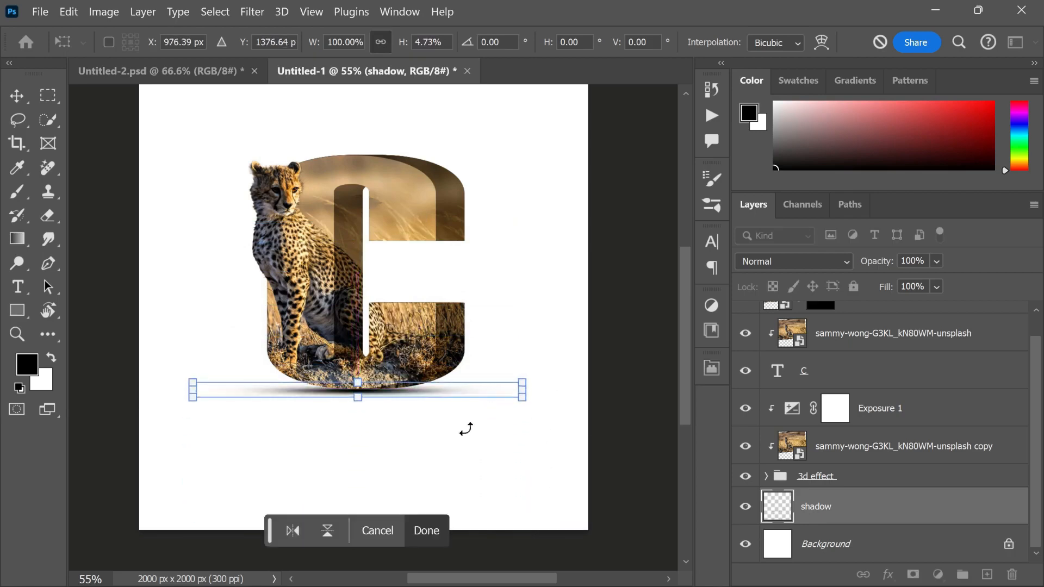
{"action": "key", "text": "Right"}
{"action": "key", "text": "Right"}
{"action": "key", "text": "Right"}
{"action": "key", "text": "Right"}
{"action": "key", "text": "Right"}
{"action": "key", "text": "Right"}
{"action": "key", "text": "Right"}
{"action": "key", "text": "Right"}
{"action": "key", "text": "Right"}
{"action": "key", "text": "Right"}
{"action": "key", "text": "Right"}
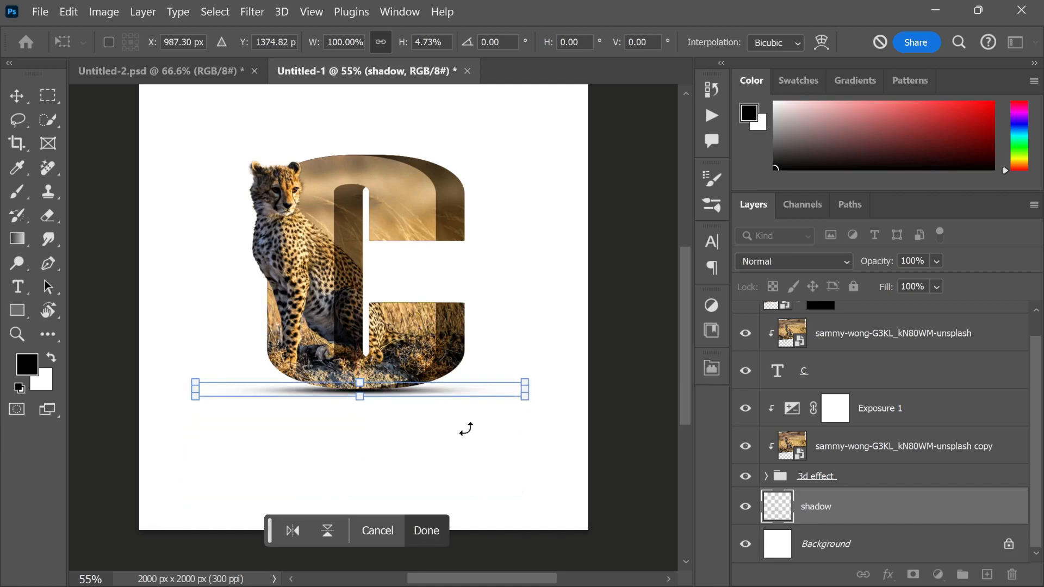
{"action": "key", "text": "b"}
{"action": "key", "text": "v"}
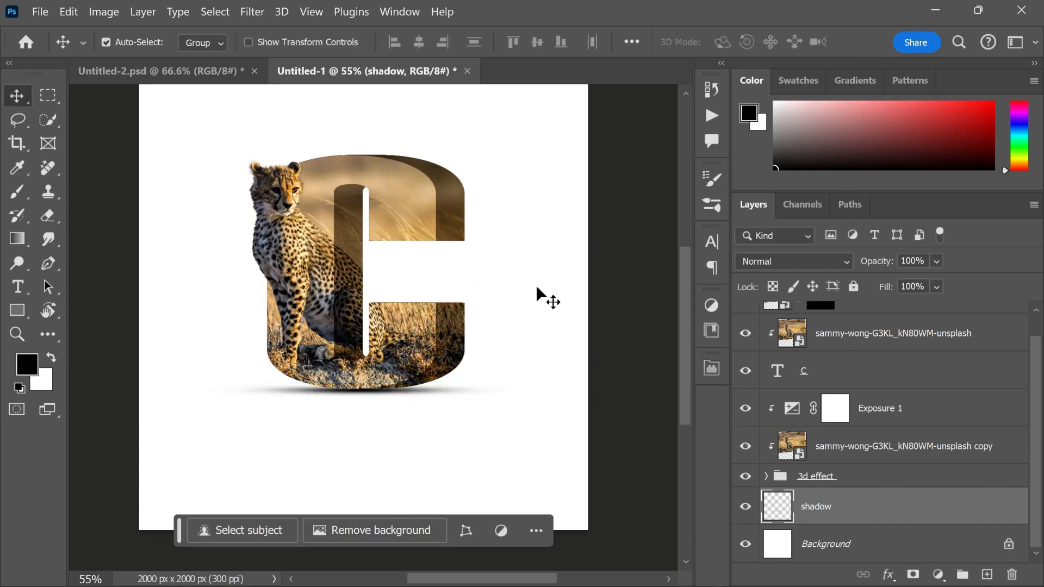
Group all layers from the 3d effect group up to the masked cheetah copy and duplicate the new group.
{"action": "left_click", "coordinate": [852, 476]}
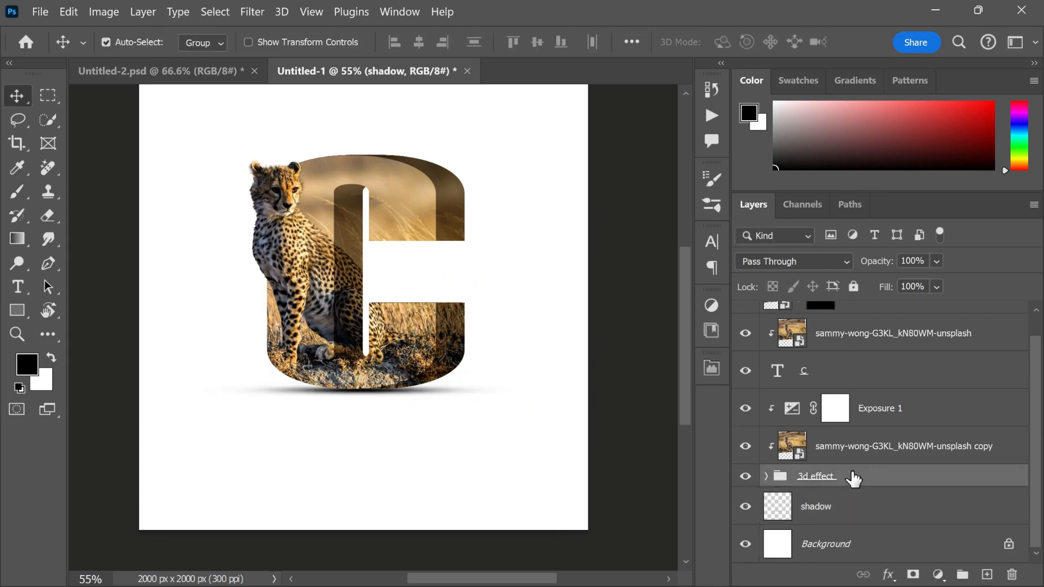
{"action": "scroll", "coordinate": [855, 471], "scroll_direction": "up", "scroll_amount": 1}
{"action": "left_click", "coordinate": [874, 329], "text": "shift"}
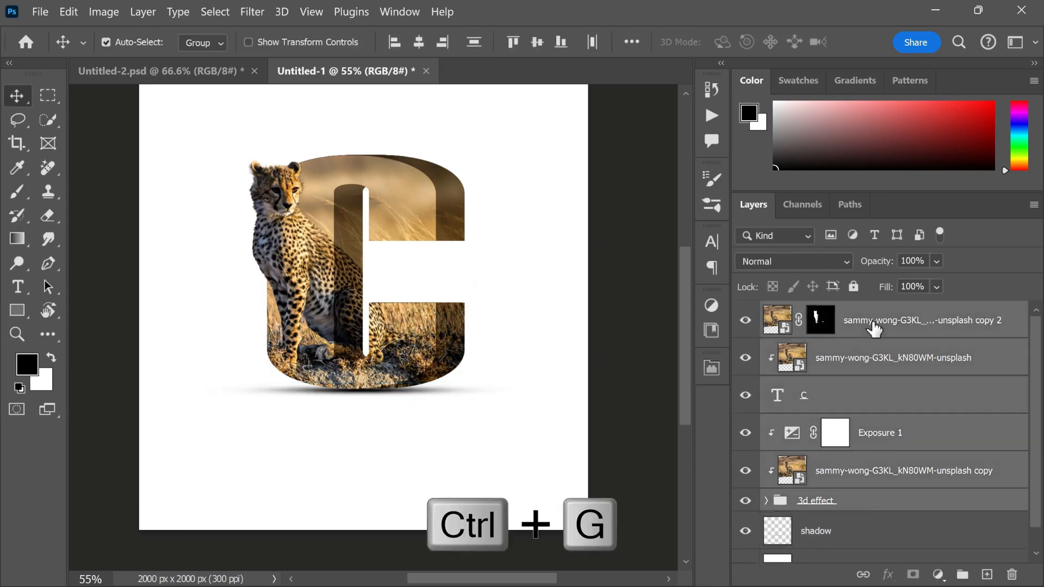
{"action": "key", "text": "ctrl+g"}
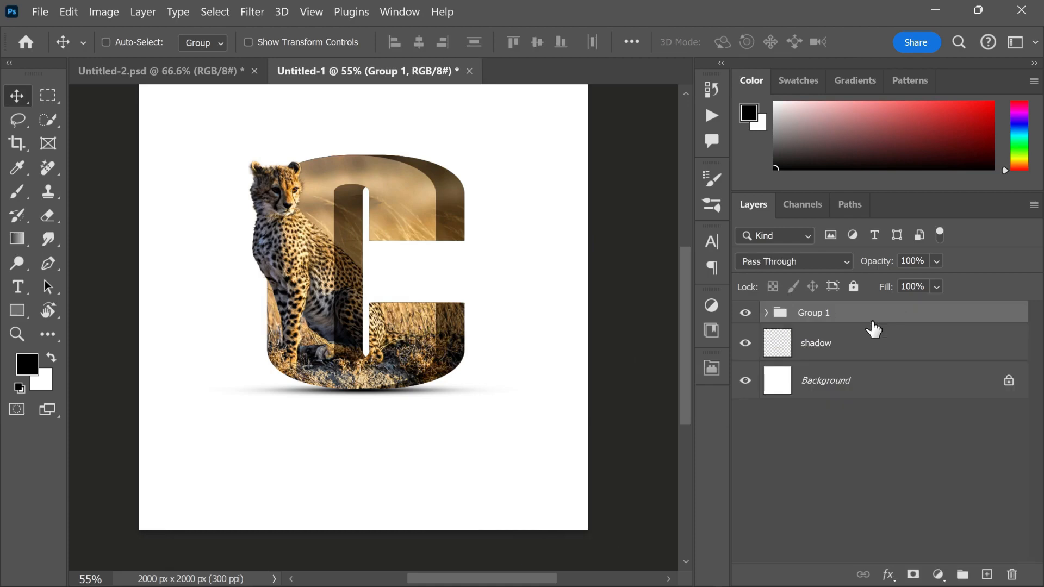
{"action": "key", "text": "ctrl+j"}
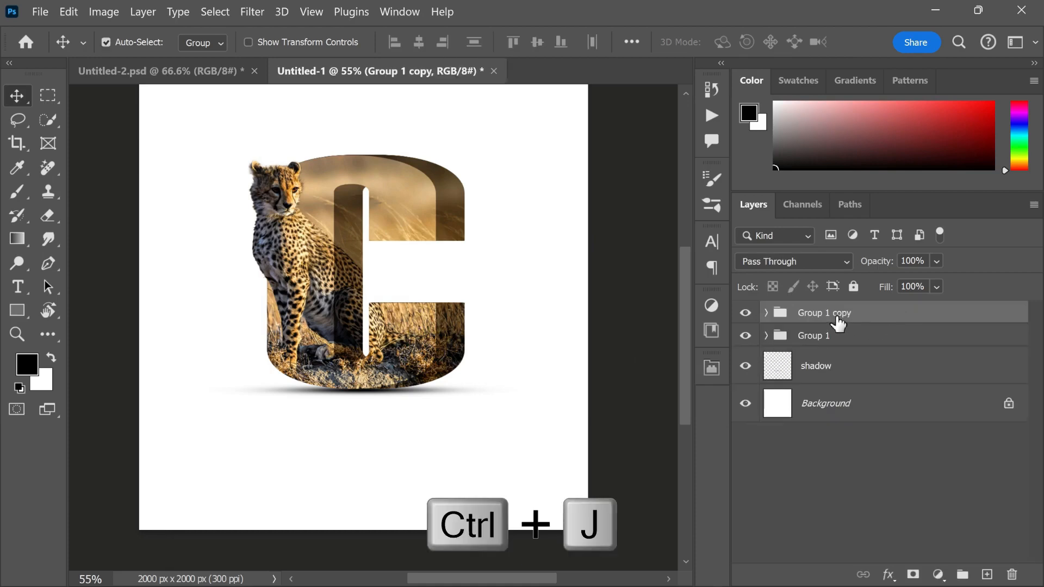
Flip the duplicated group vertically and move it down to about Y 2016 px so it meets the C's base as a reflection.
{"action": "key", "text": "ctrl+t"}
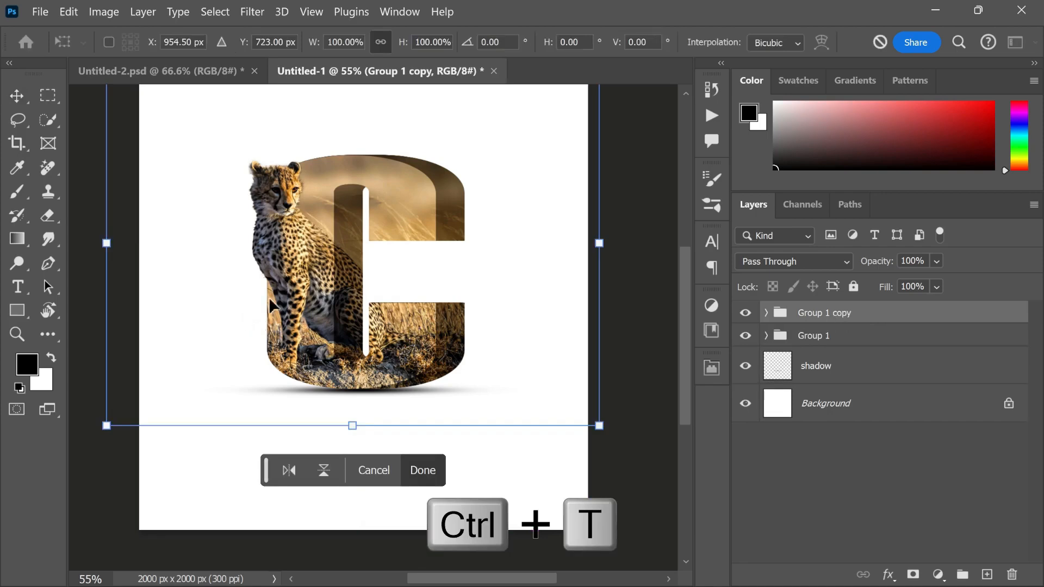
{"action": "right_click", "coordinate": [389, 193]}
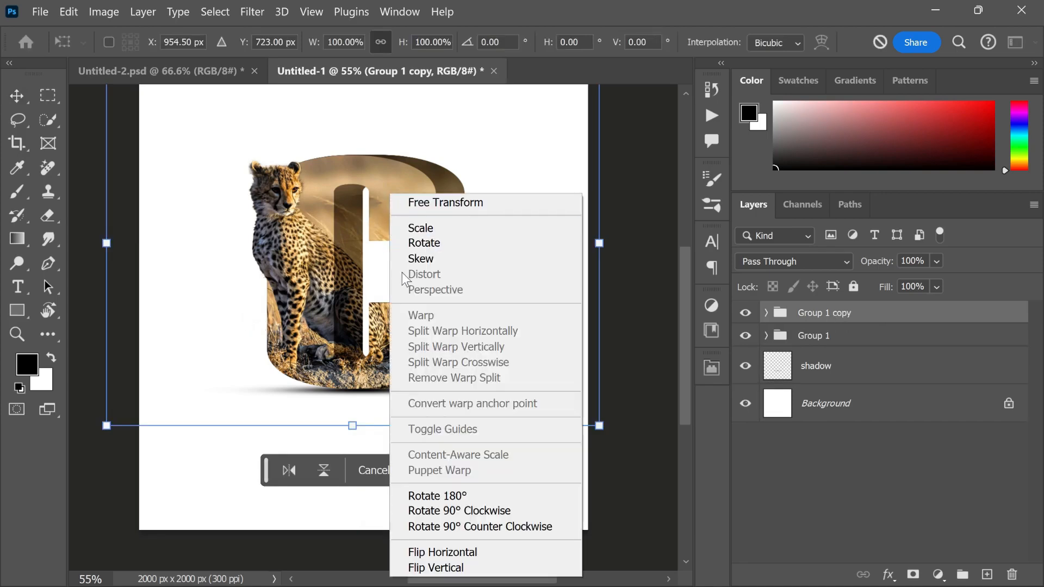
{"action": "left_click", "coordinate": [438, 569]}
{"action": "left_click_drag", "start_coordinate": [394, 157], "coordinate": [395, 441]}
{"action": "key", "text": "Down"}
{"action": "key", "text": "Down"}
{"action": "key", "text": "Down"}
{"action": "key", "text": "Down"}
{"action": "key", "text": "Down"}
{"action": "key", "text": "Down"}
{"action": "key", "text": "Down"}
{"action": "key", "text": "Down"}
{"action": "key", "text": "Down"}
{"action": "key", "text": "Down"}
{"action": "key", "text": "Down"}
{"action": "key", "text": "Down"}
{"action": "key", "text": "Up"}
{"action": "key", "text": "Up"}
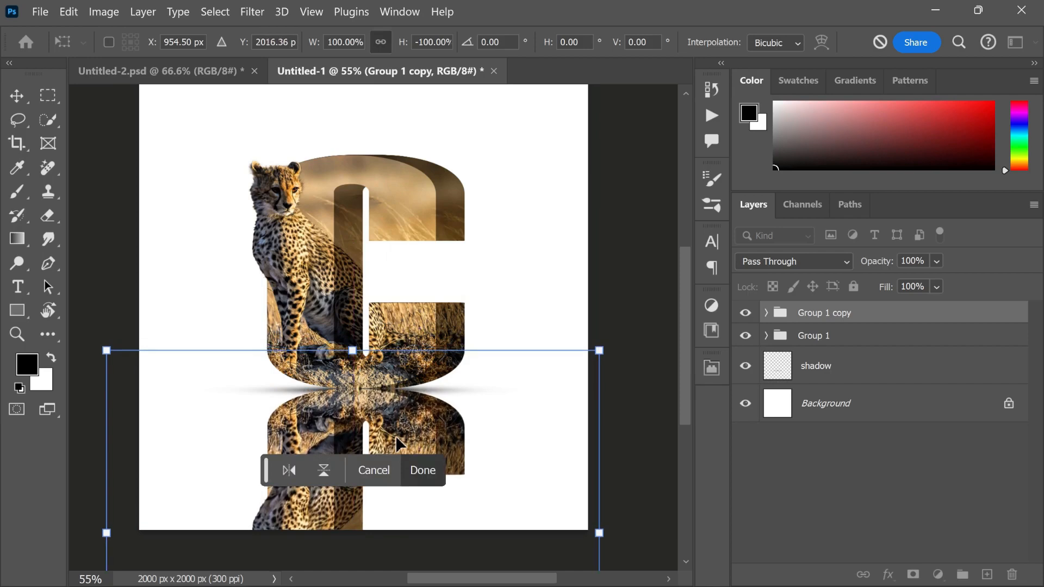
{"action": "key", "text": "Return"}
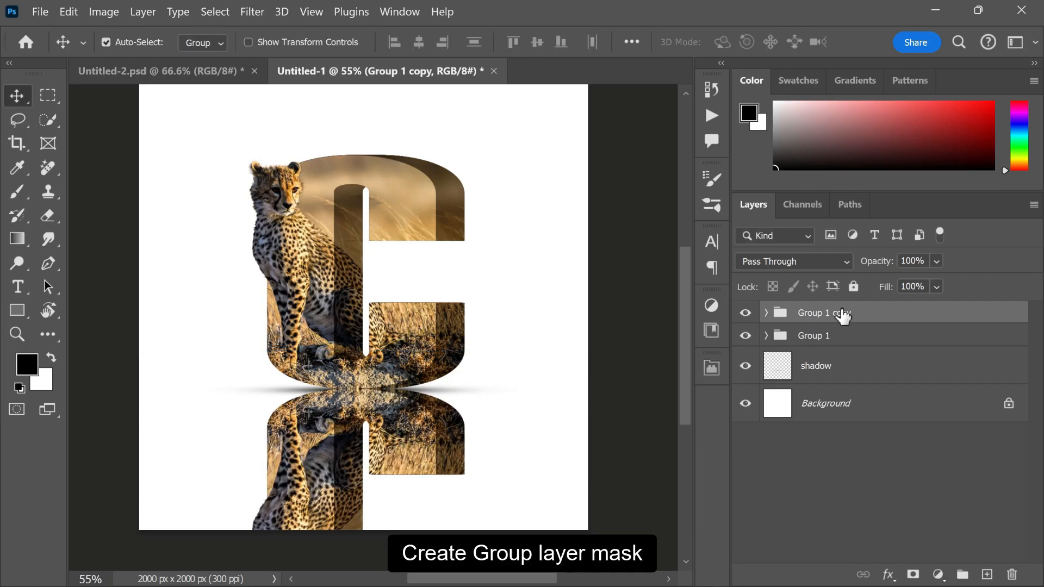
Add a mask to the reflection group, fade it with a black-to-white linear gradient drawn upward from below the canvas, and lower its opacity to 78%.
{"action": "left_click", "coordinate": [913, 574]}
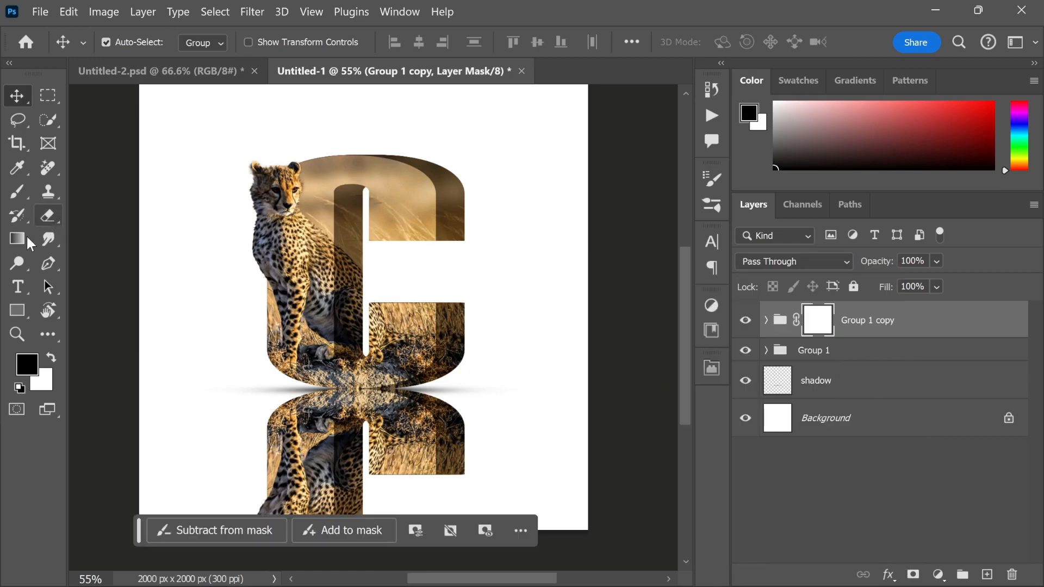
{"action": "left_click", "coordinate": [18, 239]}
{"action": "left_click", "coordinate": [253, 43]}
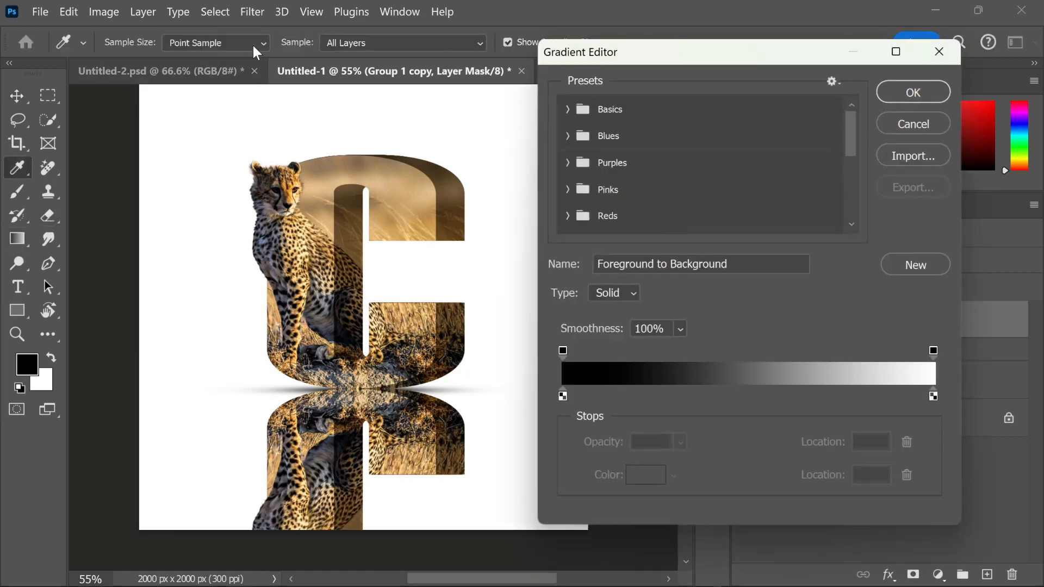
{"action": "left_click", "coordinate": [889, 95]}
{"action": "left_click_drag", "start_coordinate": [353, 555], "coordinate": [357, 236]}
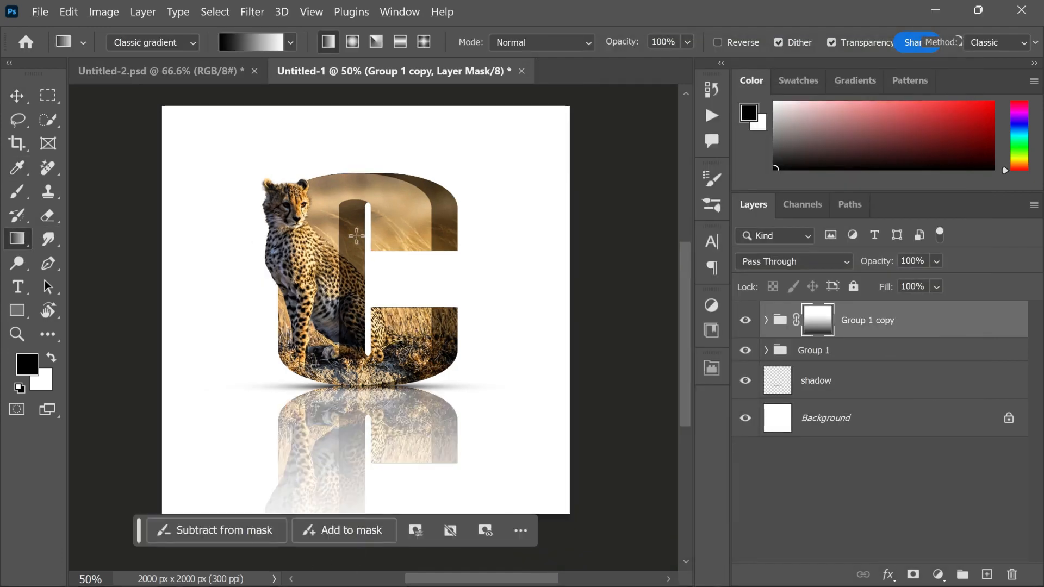
{"action": "left_click", "coordinate": [937, 263]}
{"action": "left_click_drag", "start_coordinate": [977, 281], "coordinate": [973, 280]}
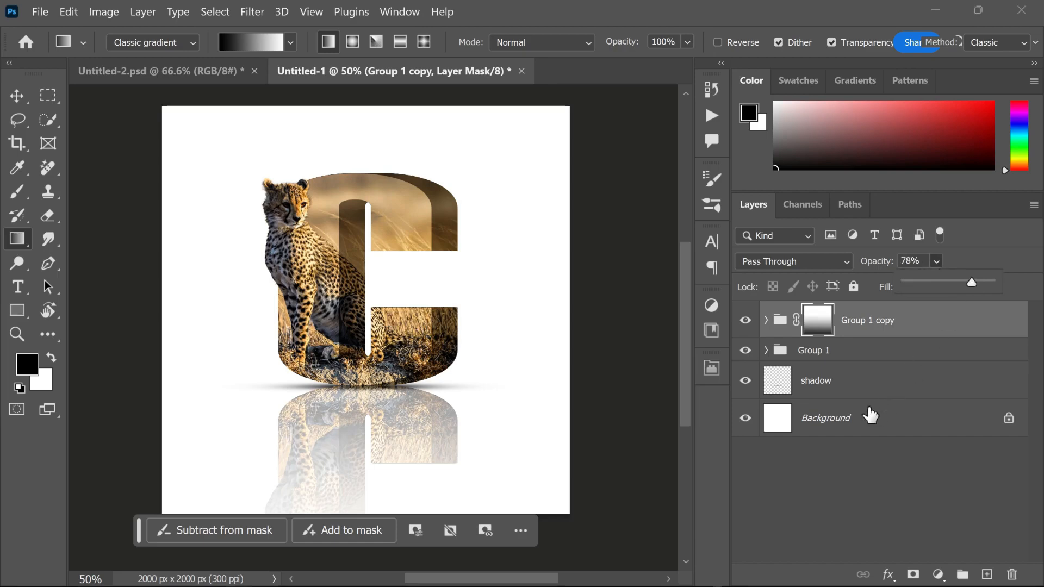
Add a Gradient Fill layer directly above the Background layer and base it on the Black, White preset from Basics.
{"action": "left_click", "coordinate": [859, 422]}
{"action": "left_click", "coordinate": [939, 572]}
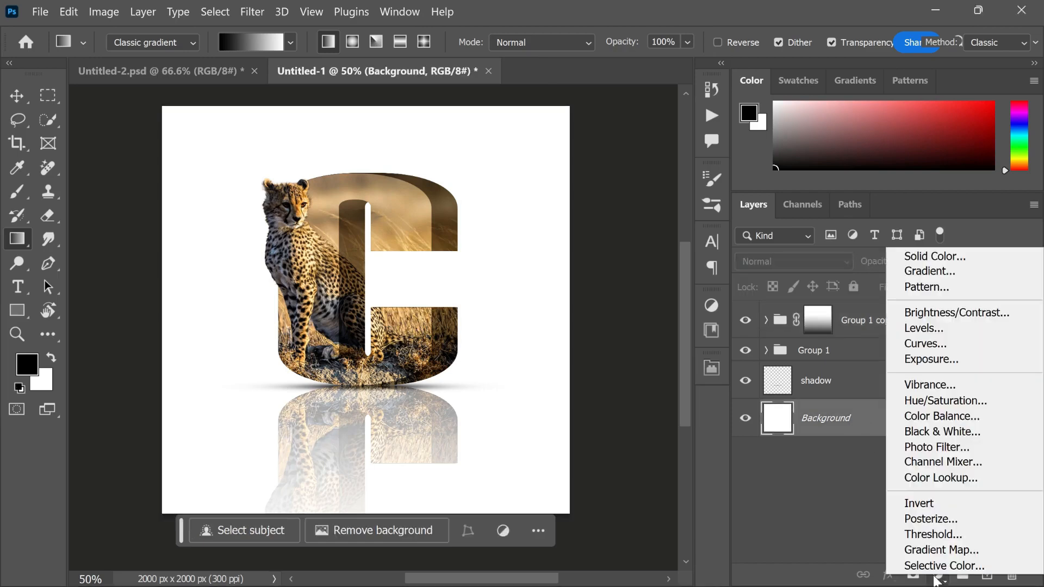
{"action": "left_click", "coordinate": [929, 272]}
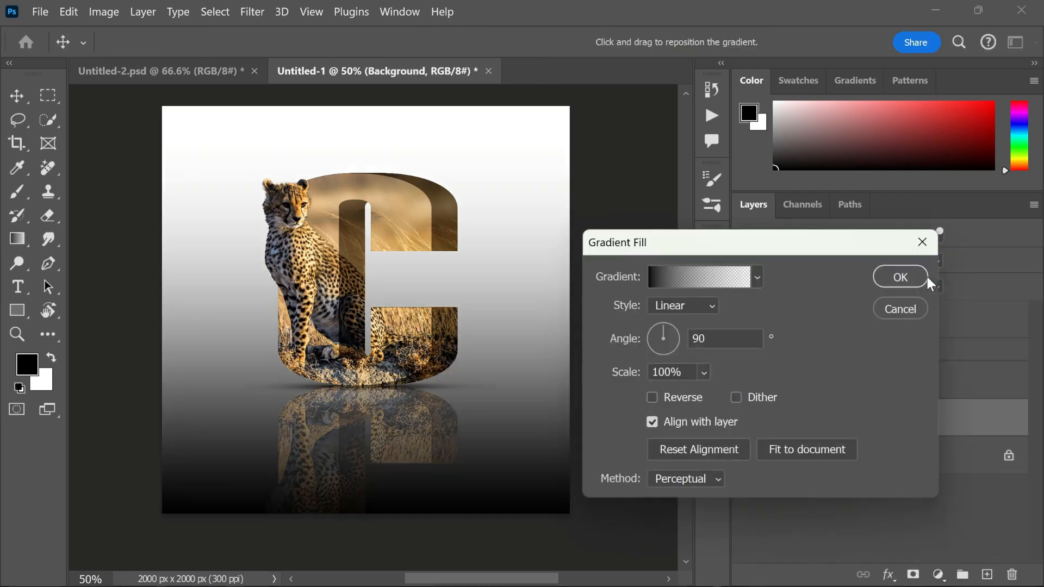
{"action": "left_click", "coordinate": [691, 277]}
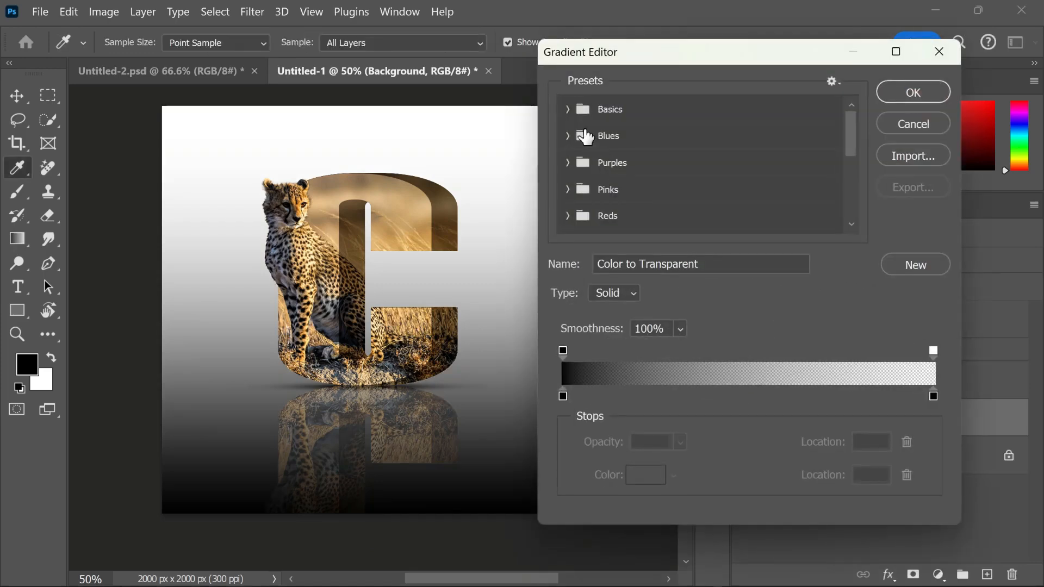
{"action": "left_click", "coordinate": [568, 108]}
{"action": "left_click", "coordinate": [648, 138]}
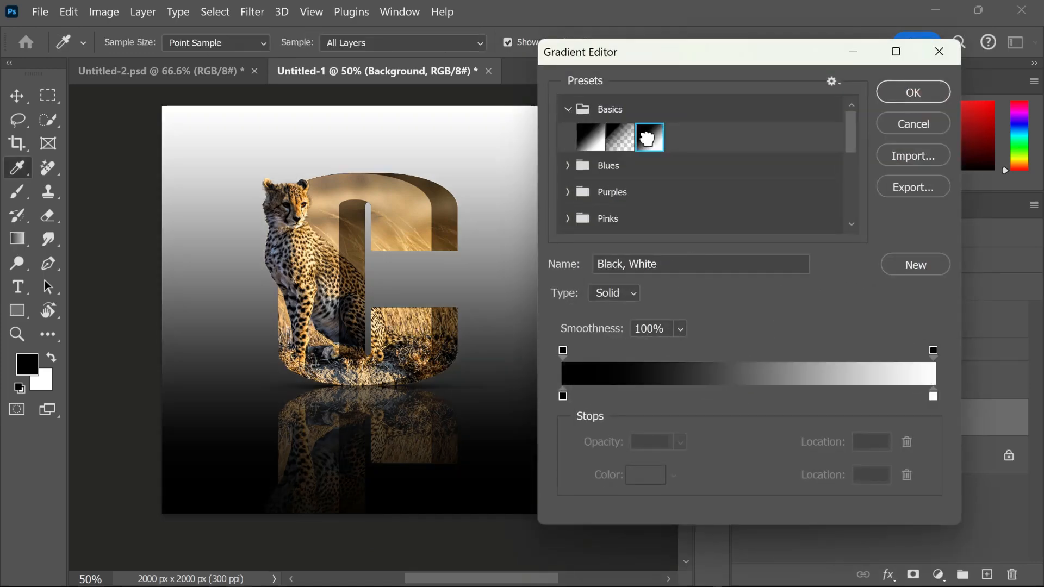
Set the gradient's black starting stop to dark brown 45351e, sampled from the dark upper edge of the C.
{"action": "double_click", "coordinate": [563, 396]}
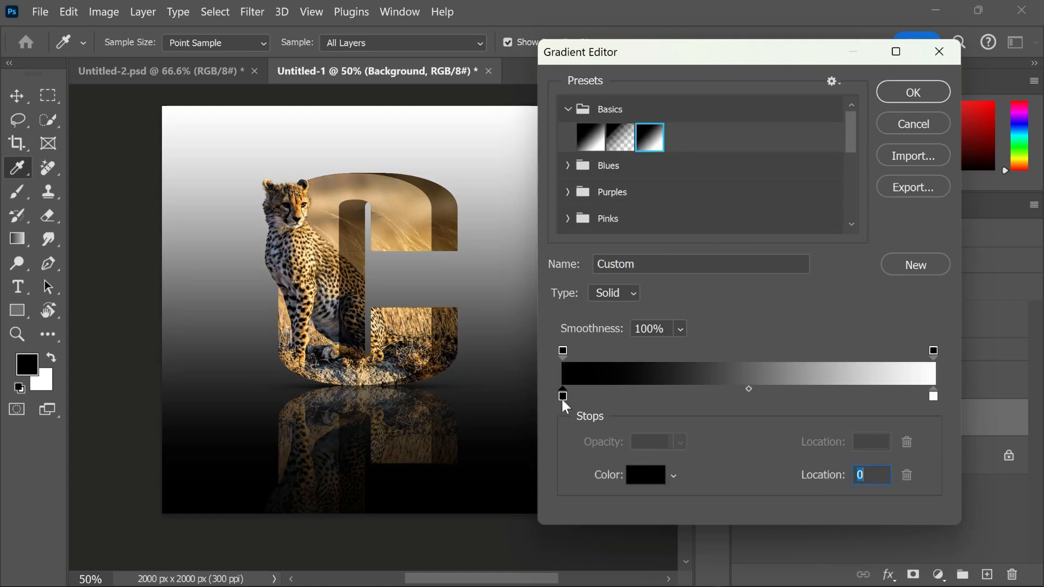
{"action": "left_click", "coordinate": [425, 183]}
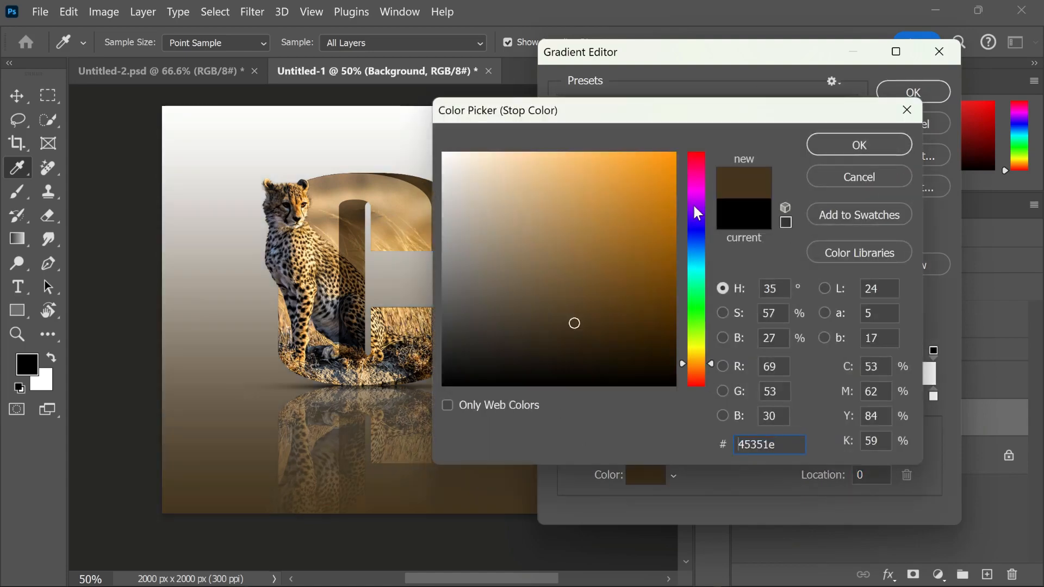
{"action": "left_click", "coordinate": [842, 149]}
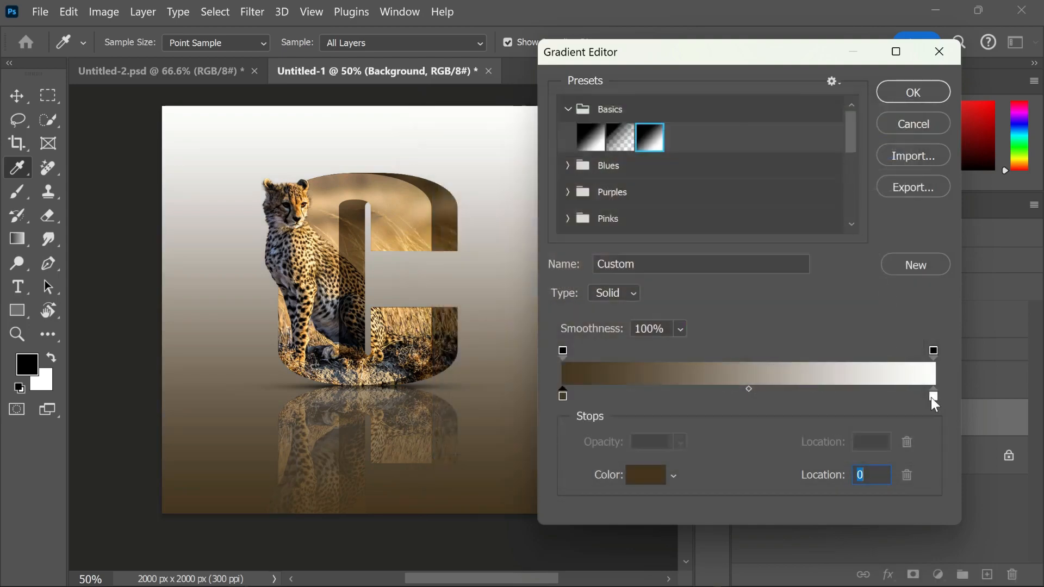
Set the gradient's white end stop to 9f7e52 by sampling the tan grass in the C and darkening it, and apply the linear 90° fill.
{"action": "left_click", "coordinate": [929, 397]}
{"action": "left_click_drag", "start_coordinate": [930, 397], "coordinate": [933, 397]}
{"action": "double_click", "coordinate": [933, 397]}
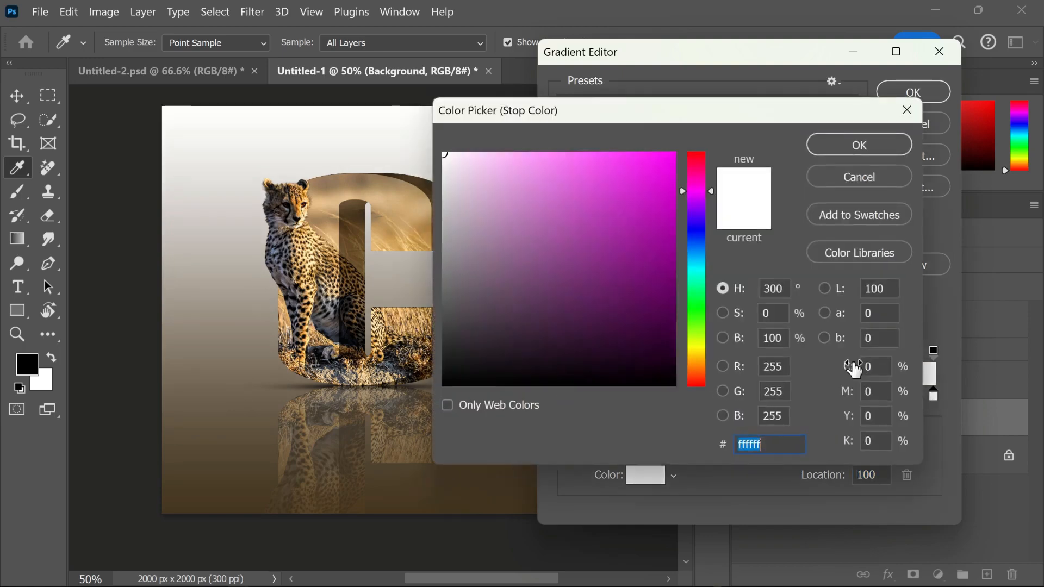
{"action": "left_click", "coordinate": [401, 243]}
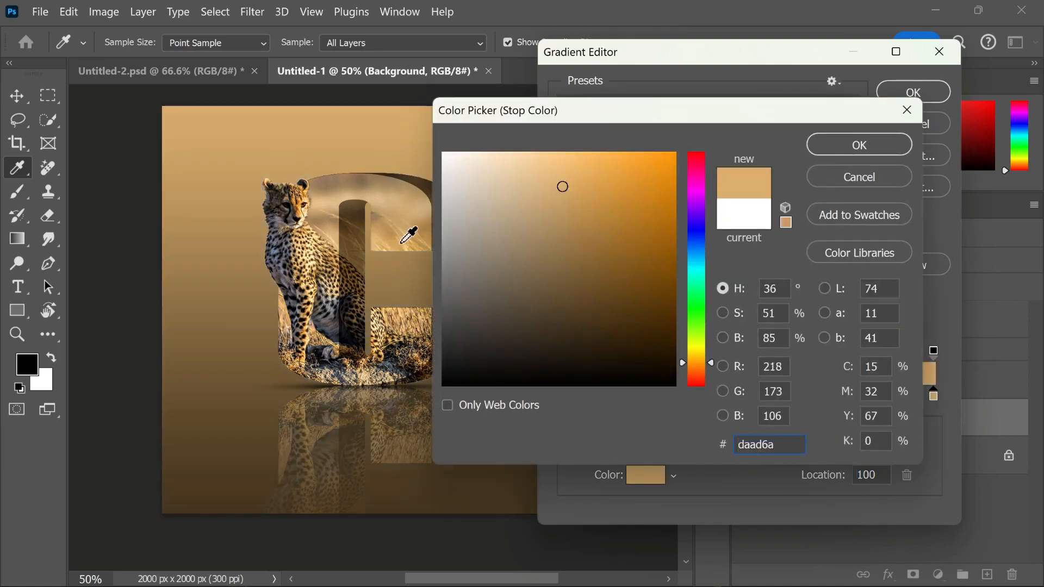
{"action": "left_click", "coordinate": [406, 219]}
{"action": "left_click", "coordinate": [403, 214]}
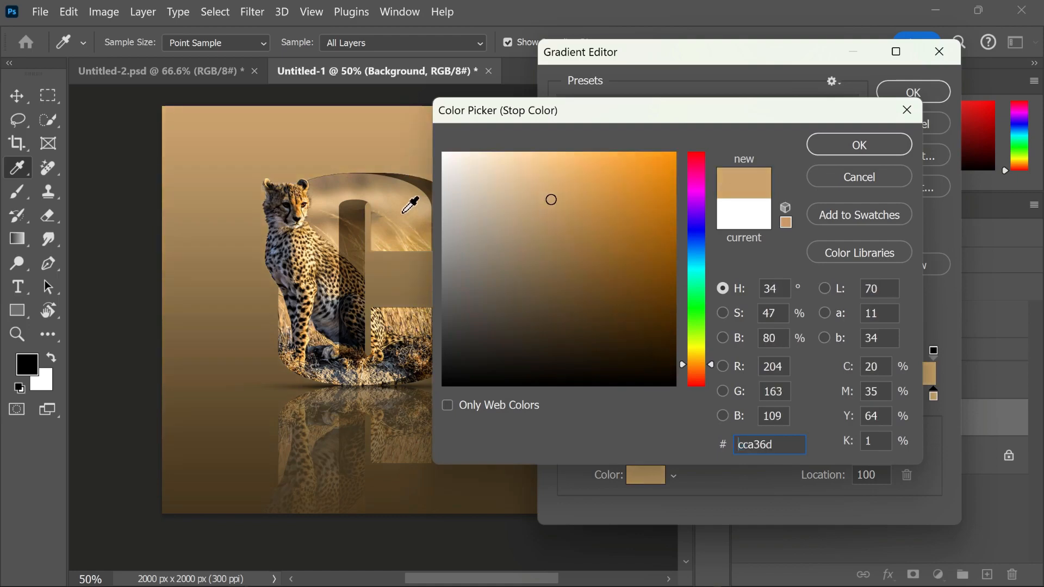
{"action": "left_click_drag", "start_coordinate": [595, 221], "coordinate": [555, 241]}
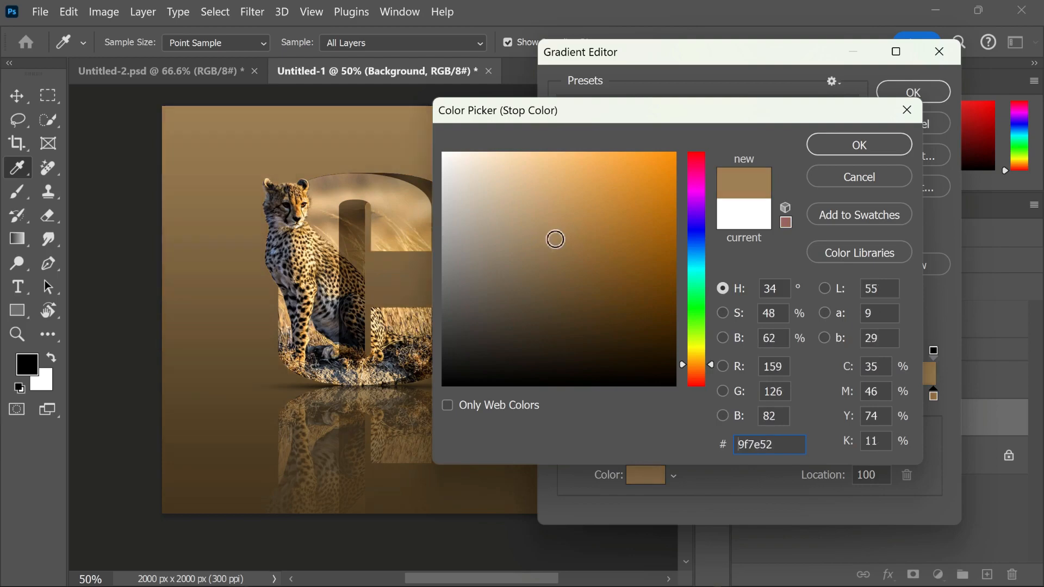
{"action": "left_click", "coordinate": [884, 146]}
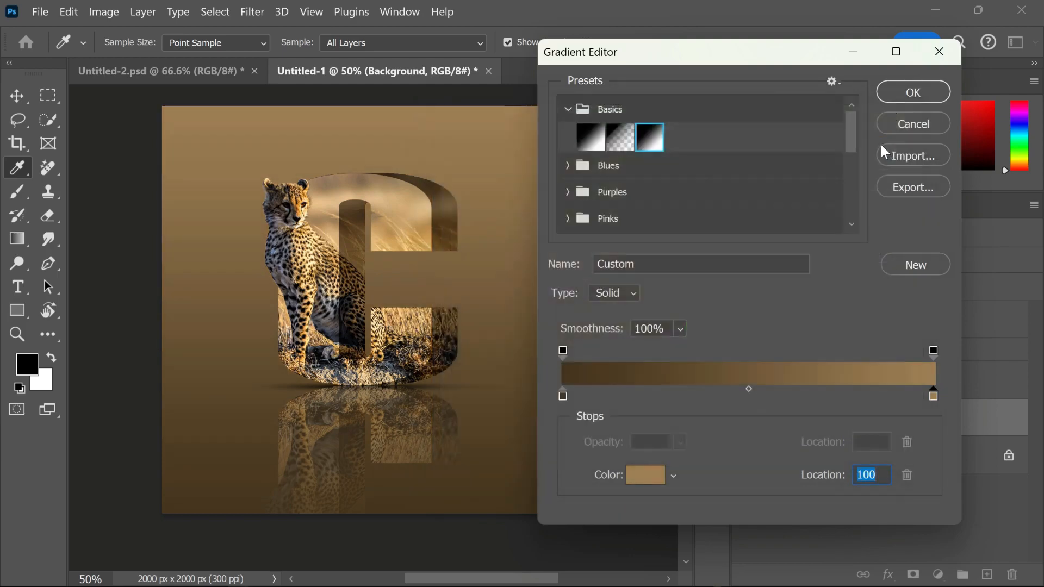
{"action": "left_click", "coordinate": [917, 92]}
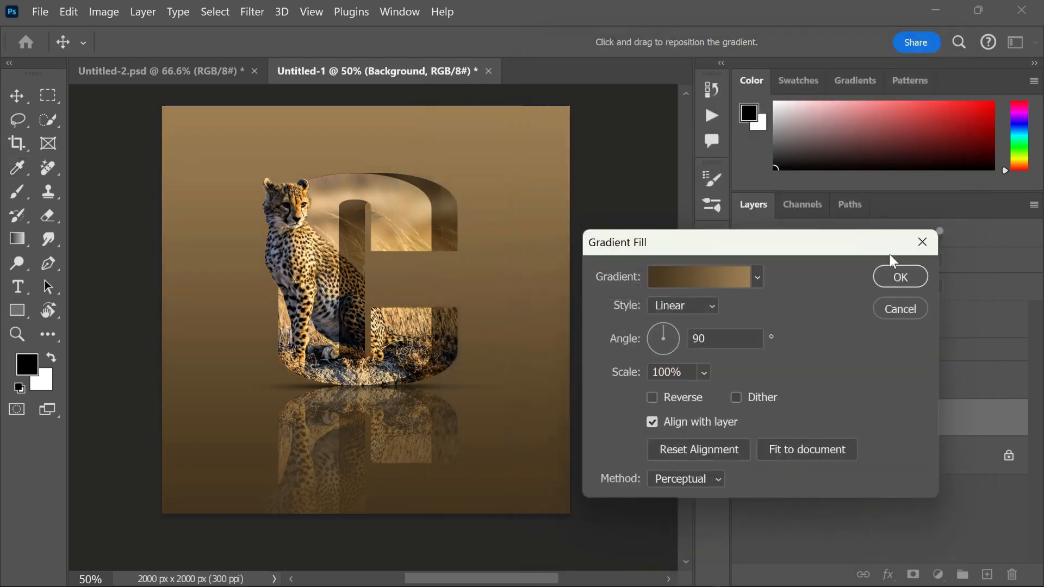
{"action": "left_click", "coordinate": [892, 270]}
{"action": "key", "text": "v"}
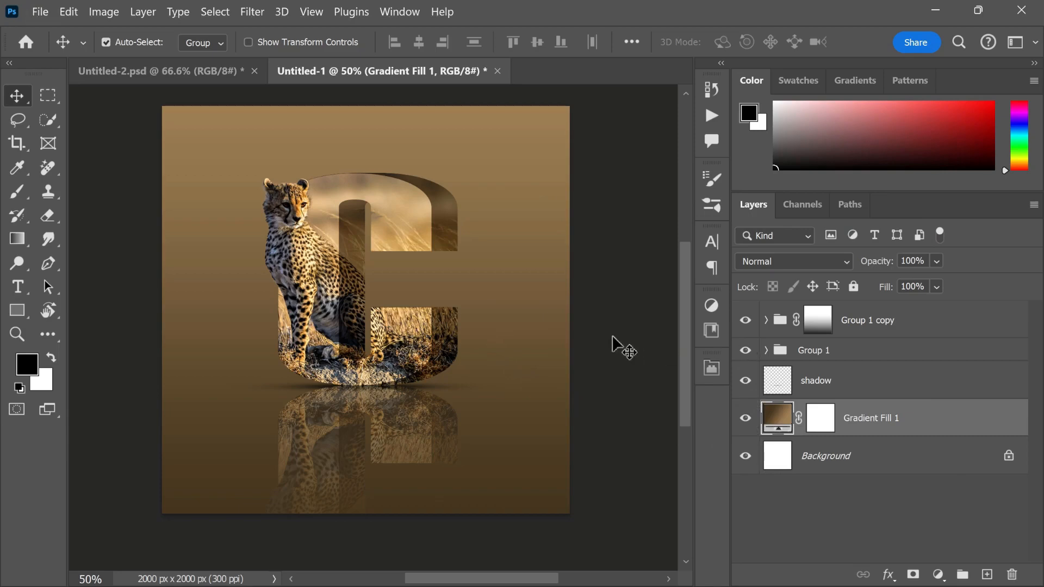
{"action": "scroll", "coordinate": [610, 337], "scroll_direction": "up", "scroll_amount": 1}
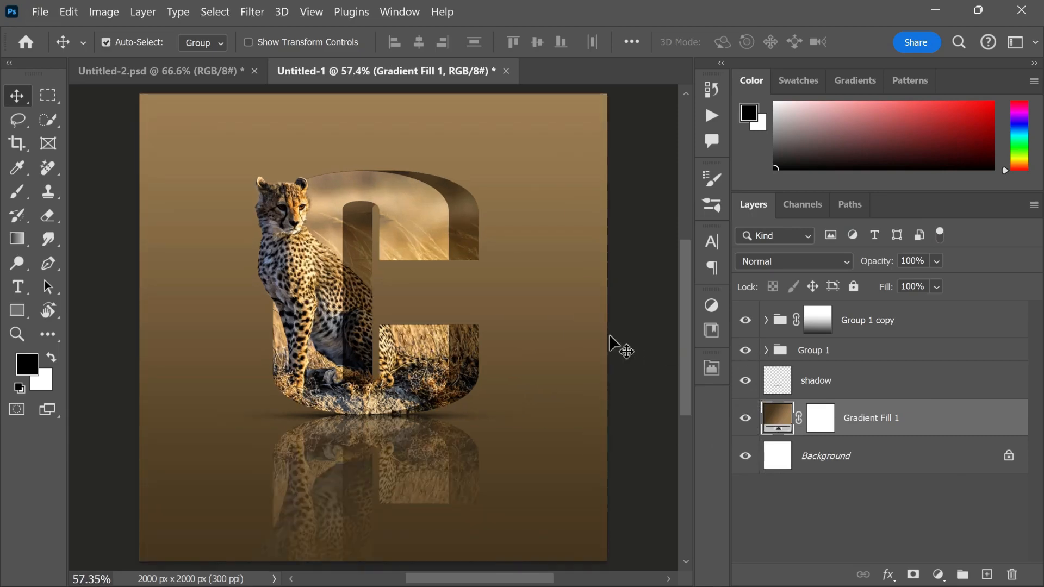